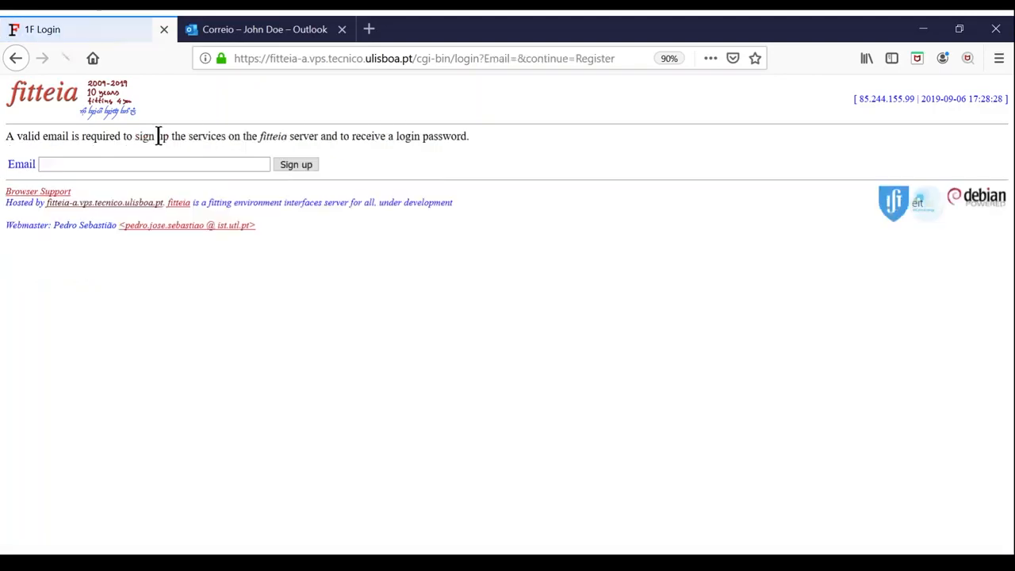
- Sign up for Fitteia with the account e-mail address
left_click(153, 164)
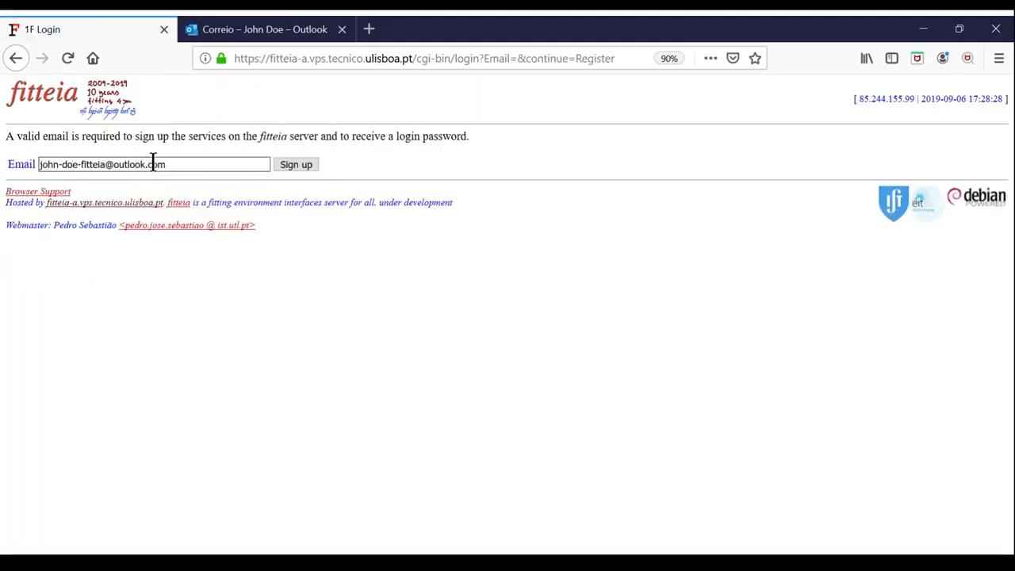
left_click(299, 165)
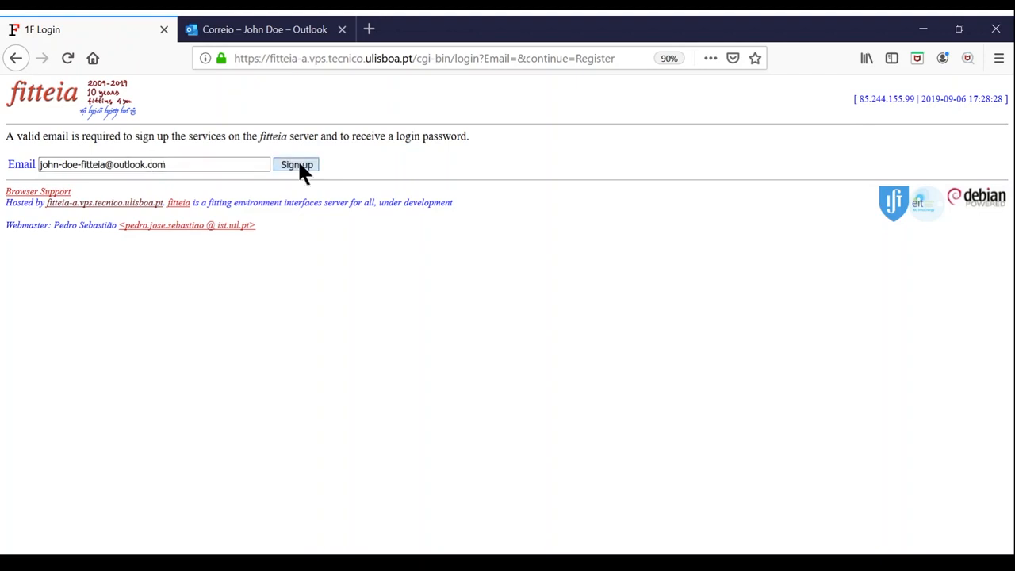
- Pass the human check, have a login password e-mailed, and start entering your name
left_click(63, 171)
type("3040")
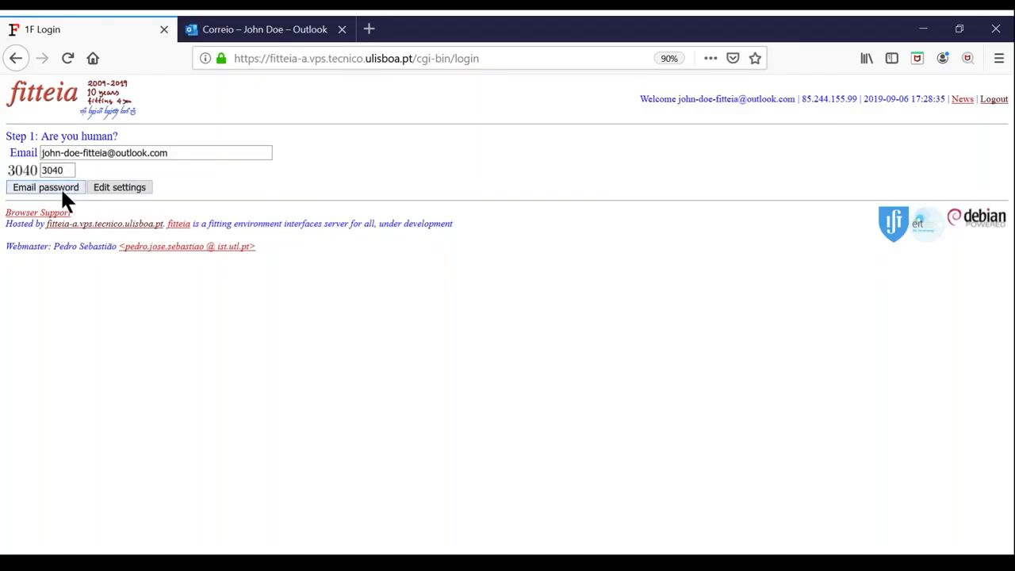
left_click(60, 186)
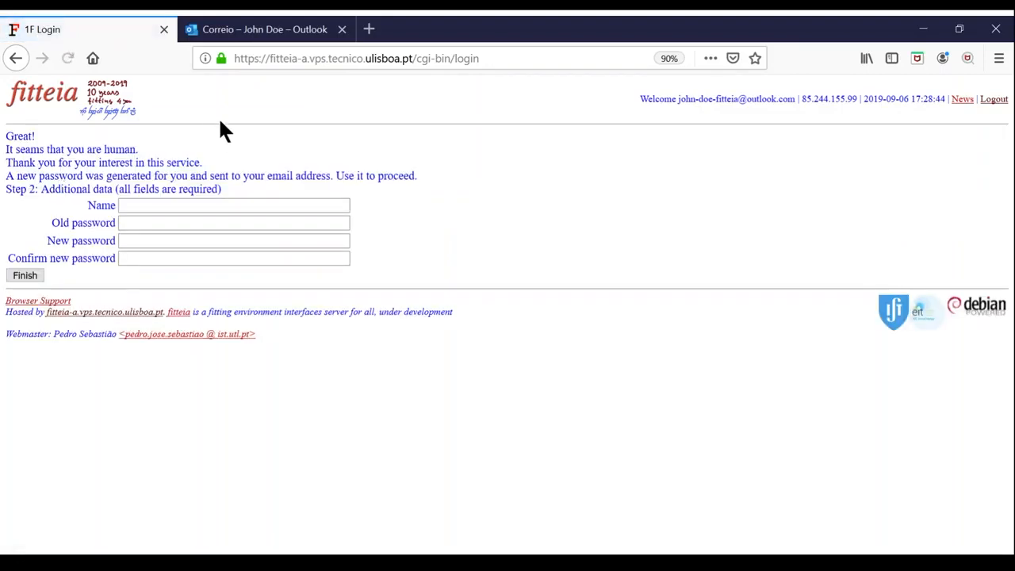
left_click(226, 202)
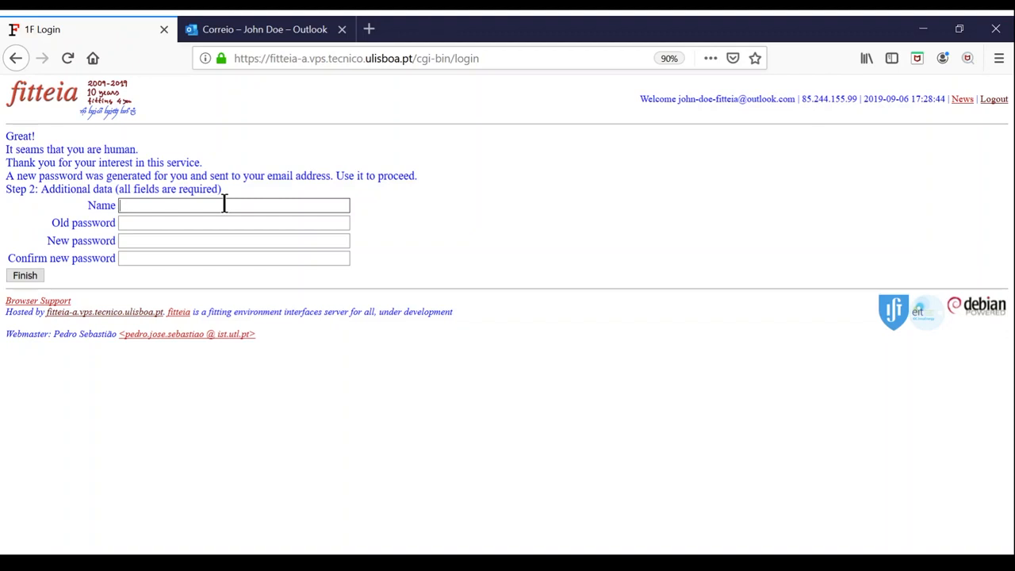
type("B")
type("eneral")
- Copy the password from the newest 'Web Function Fitting: new password' e-mail in Outlook
left_click(283, 28)
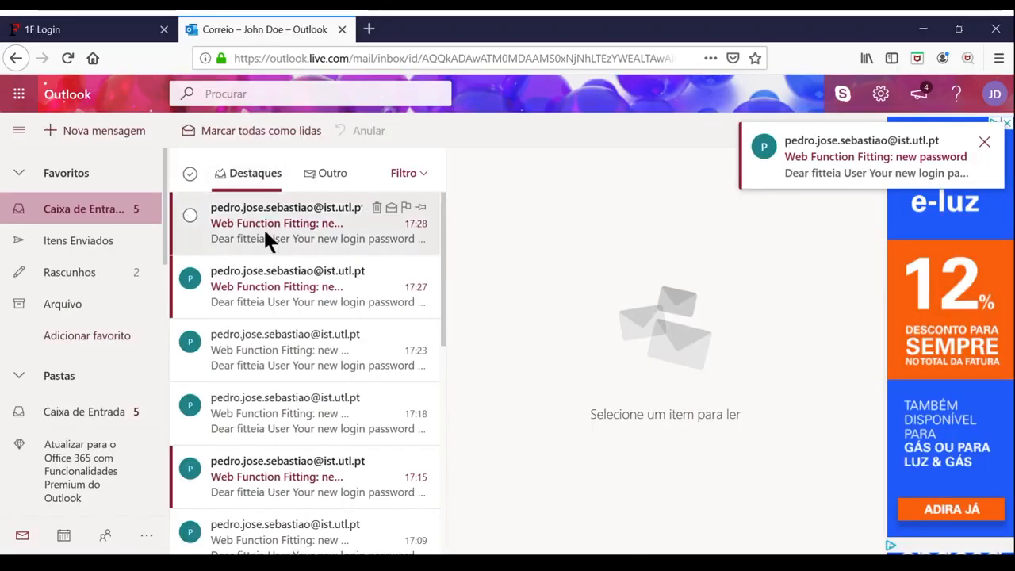
left_click(263, 227)
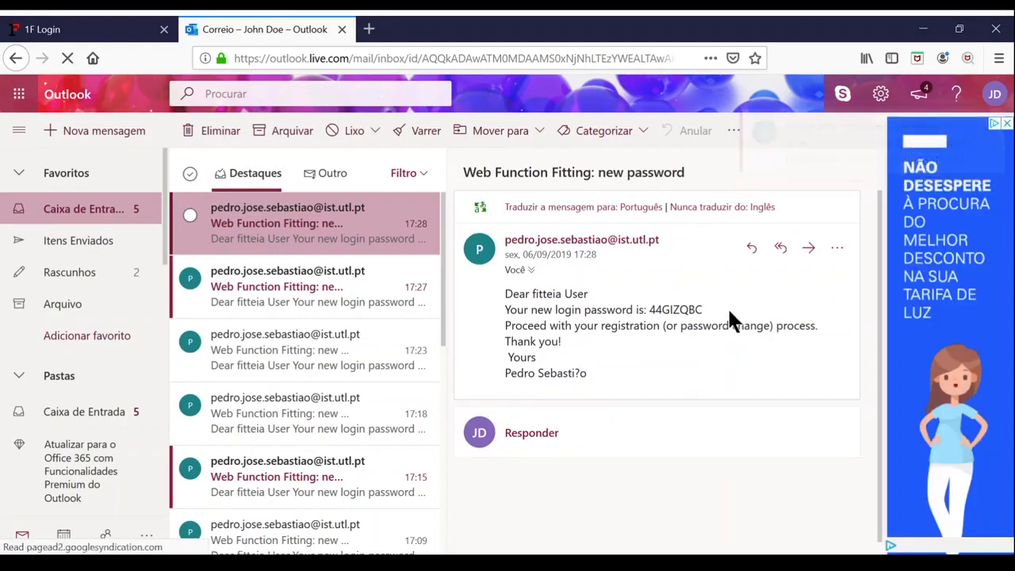
left_click_drag(703, 309, 648, 309)
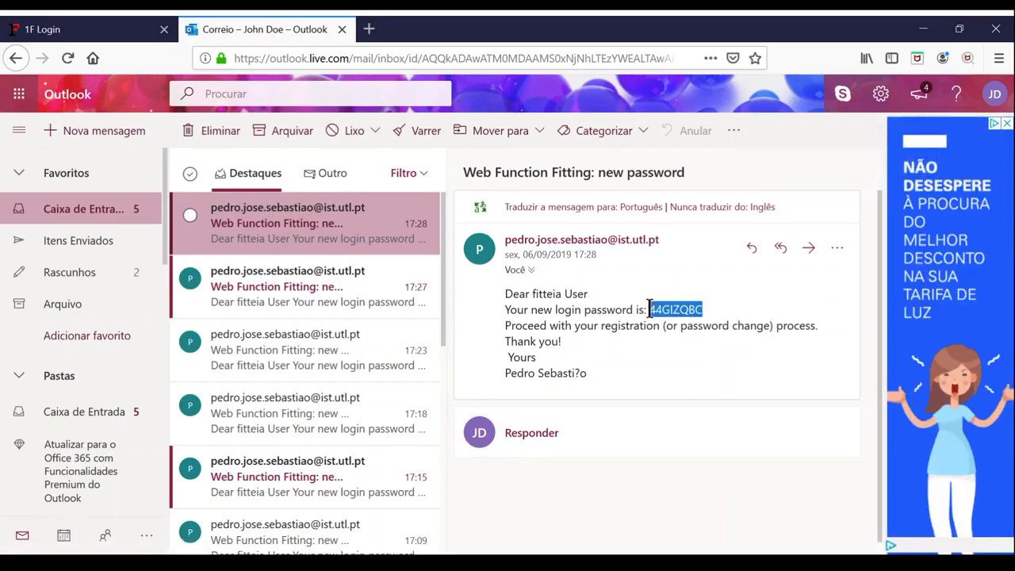
- Paste the emailed password into Old password and enter a new password
left_click(56, 35)
left_click(306, 225)
key("ctrl+v")
key("Tab")
type("•••••••")
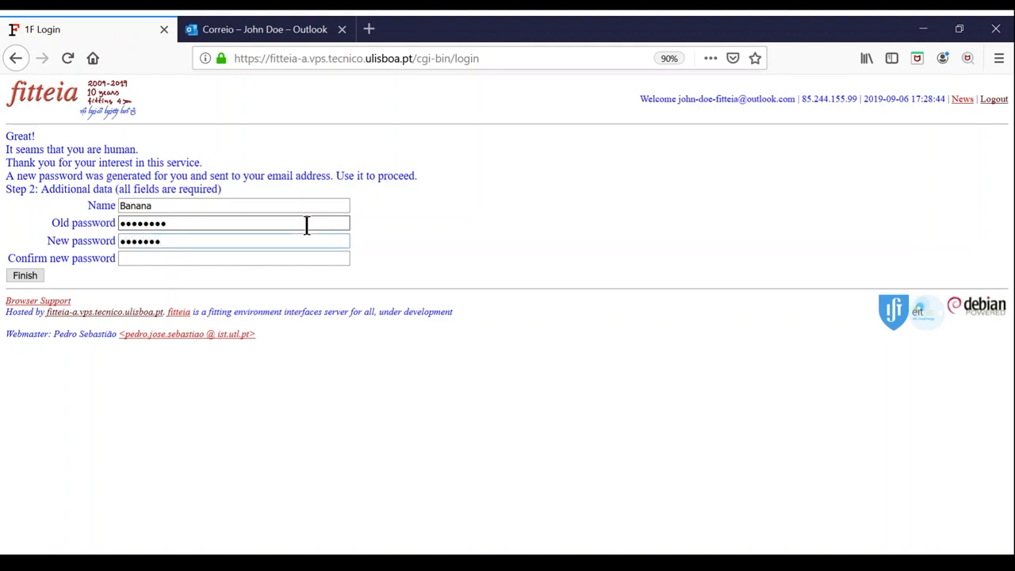
type("••••••")
- Finish registration with the new password and log in to the project list
left_click(24, 275)
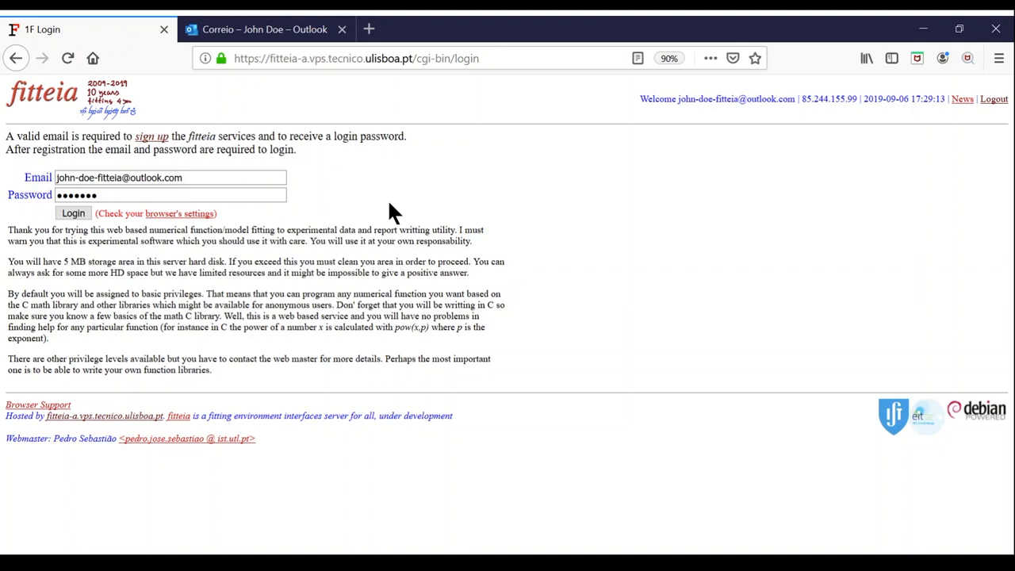
left_click(76, 213)
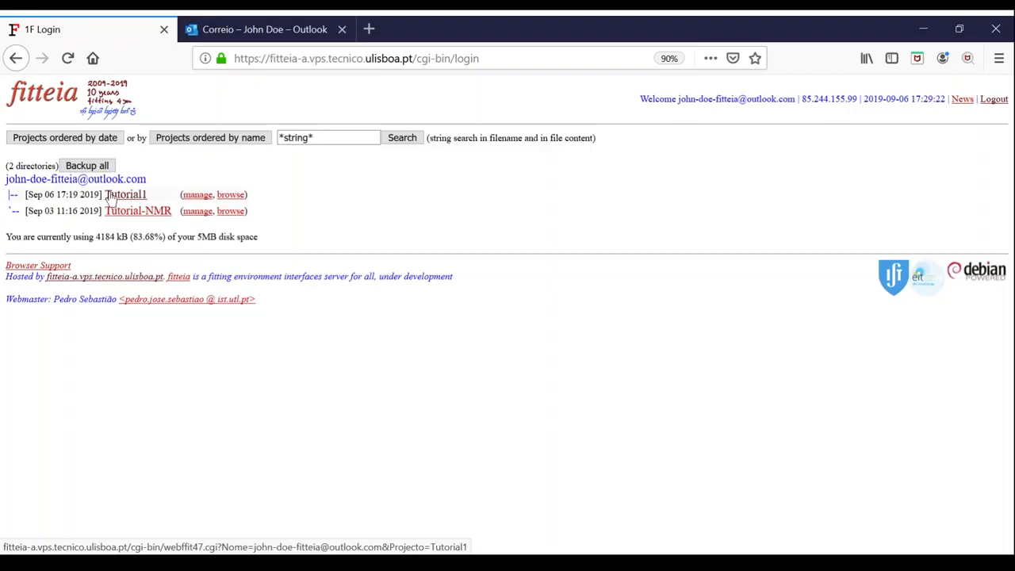
- Open a tutorial project's Basic fitting page from the project list
left_click(168, 213)
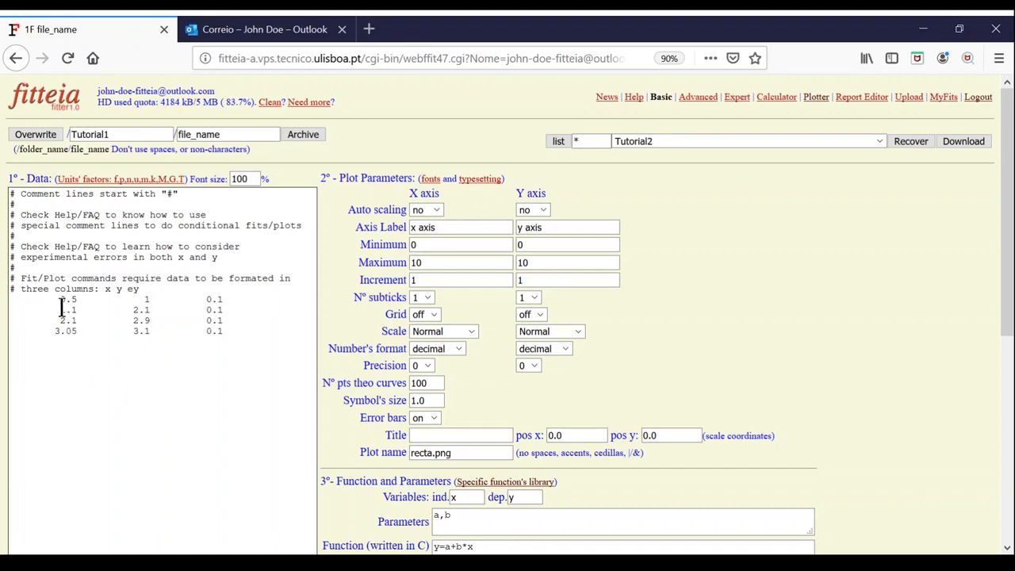
- Check the x, y, ey data columns and plot the four sample points with error bars
double_click(109, 289)
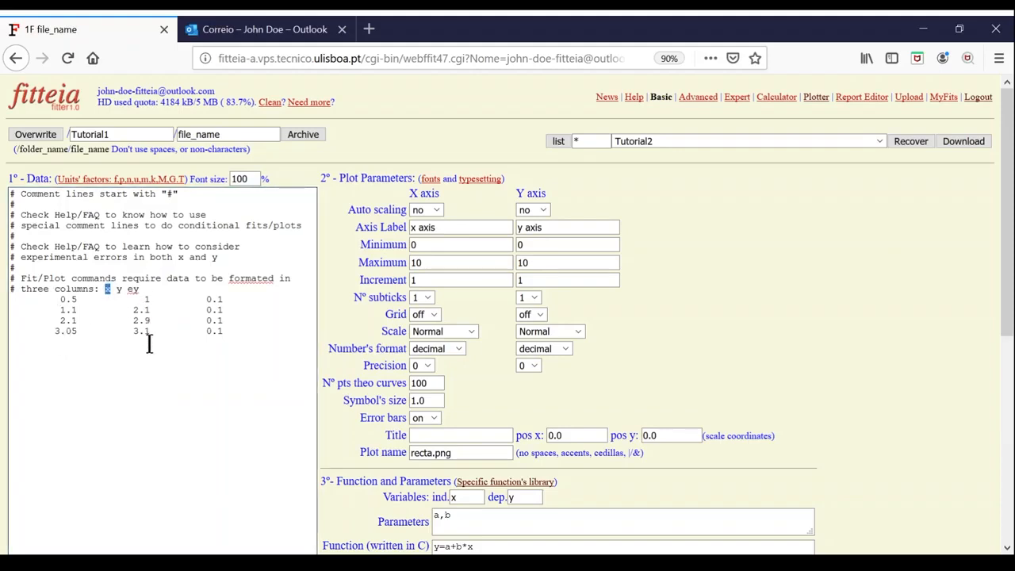
double_click(119, 289)
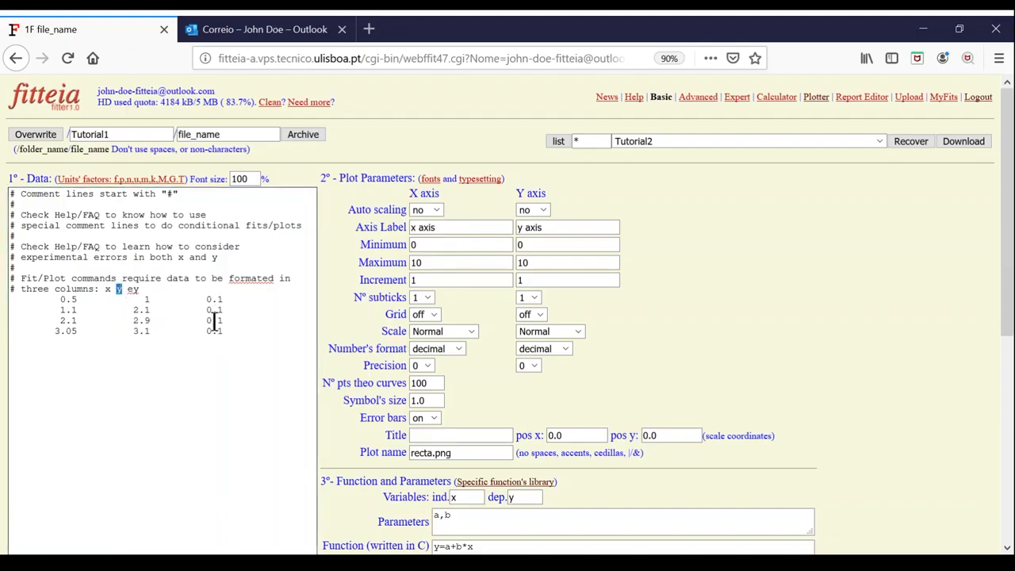
double_click(135, 290)
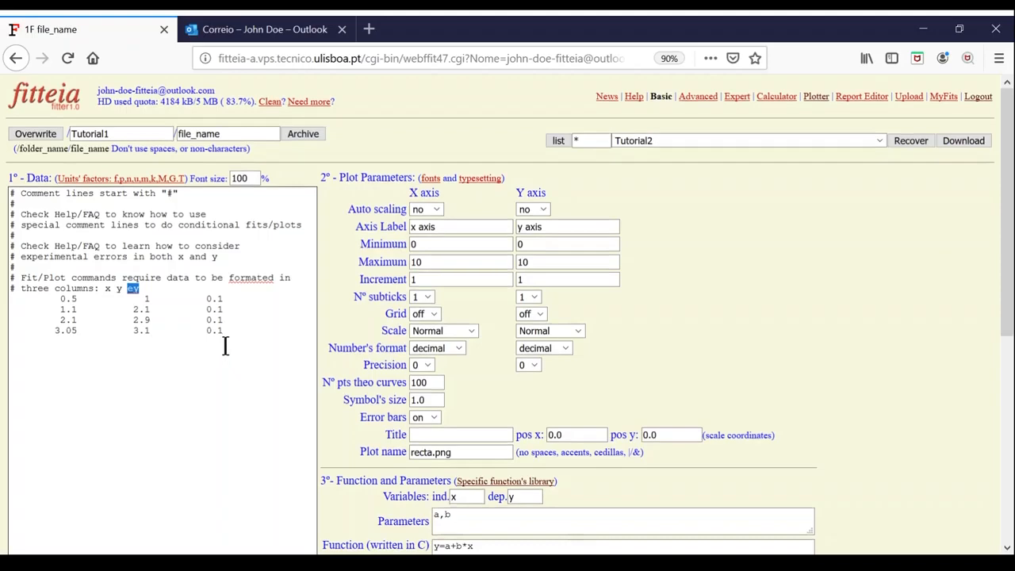
scroll(226, 347, "down", 5)
left_click(89, 269)
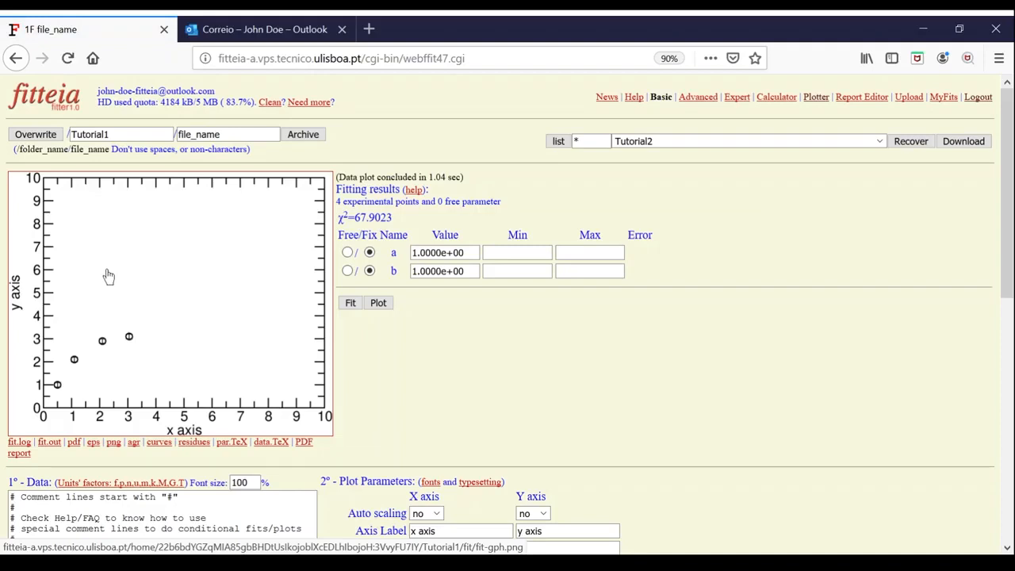
- Comment out the 1.1 row with '#', append '*2' to the last error, and replot
scroll(109, 275, "down", 4)
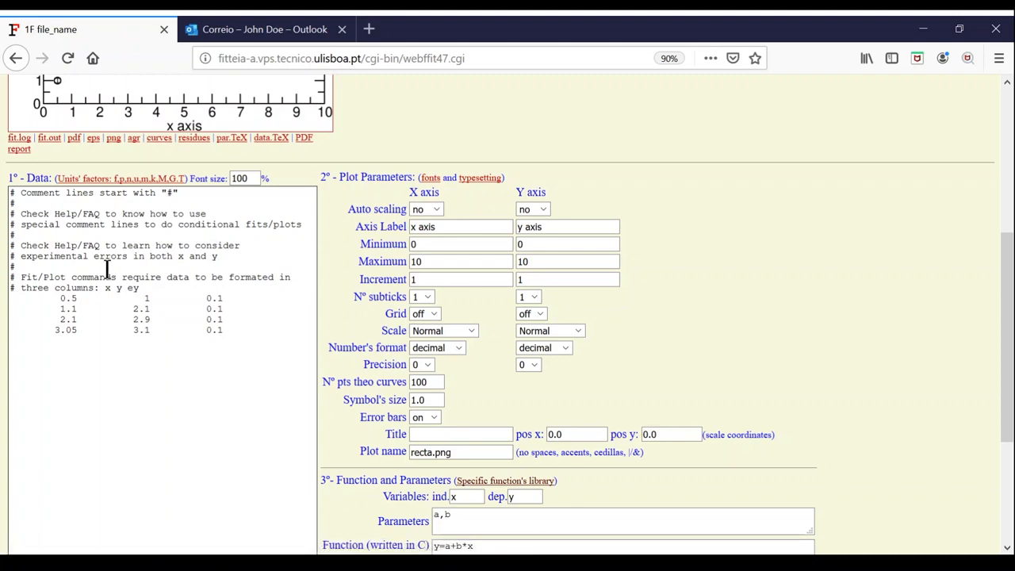
scroll(108, 275, "down", 2)
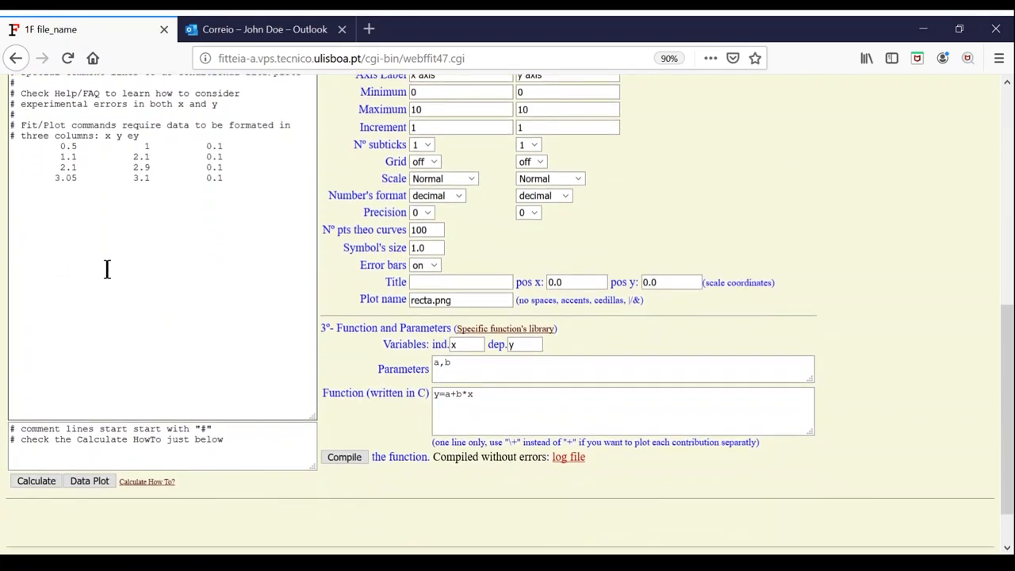
left_click(50, 156)
type("#")
left_click(224, 178)
type("*2")
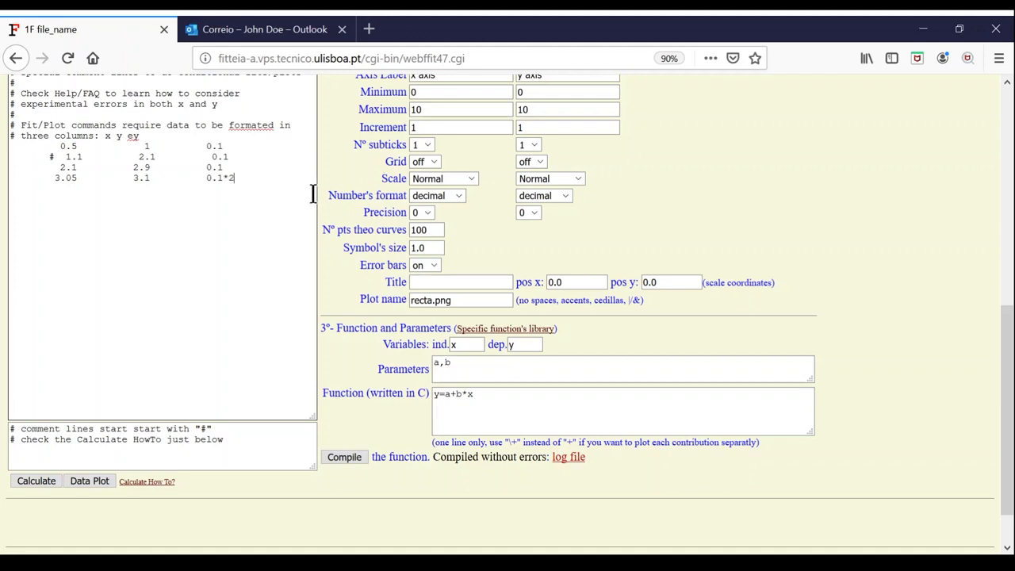
left_click(108, 484)
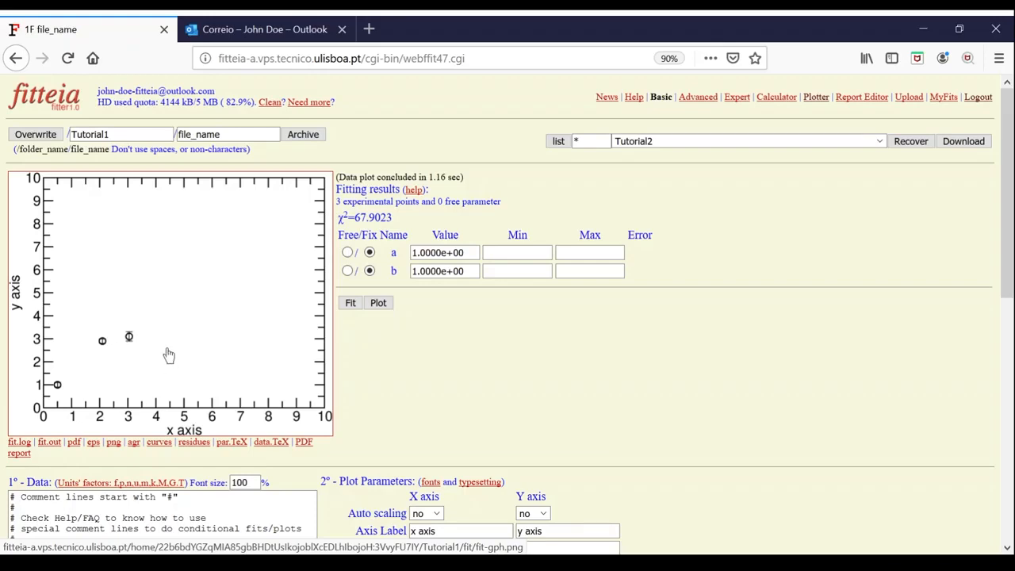
scroll(169, 355, "down", 5)
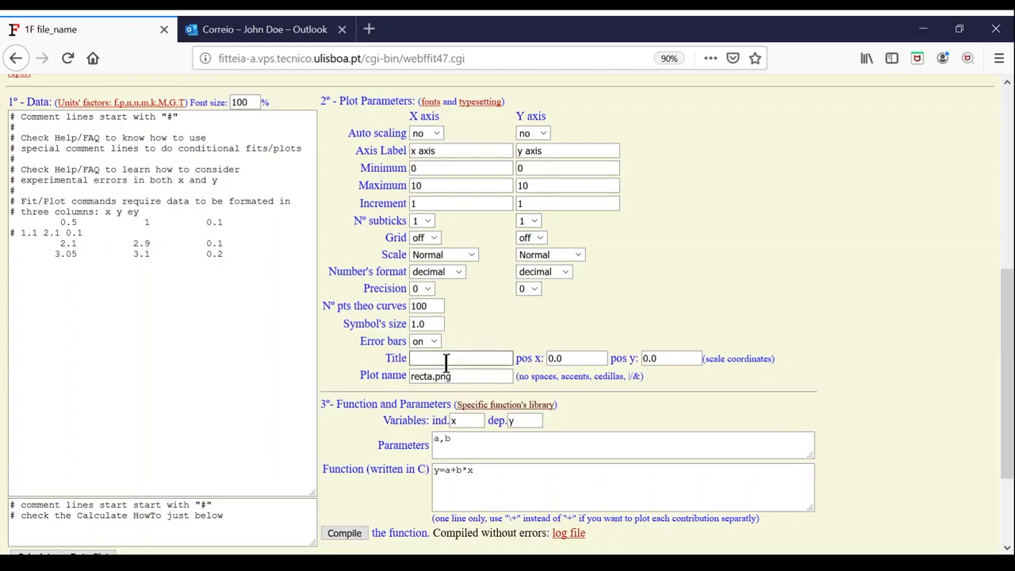
scroll(475, 358, "down", 3)
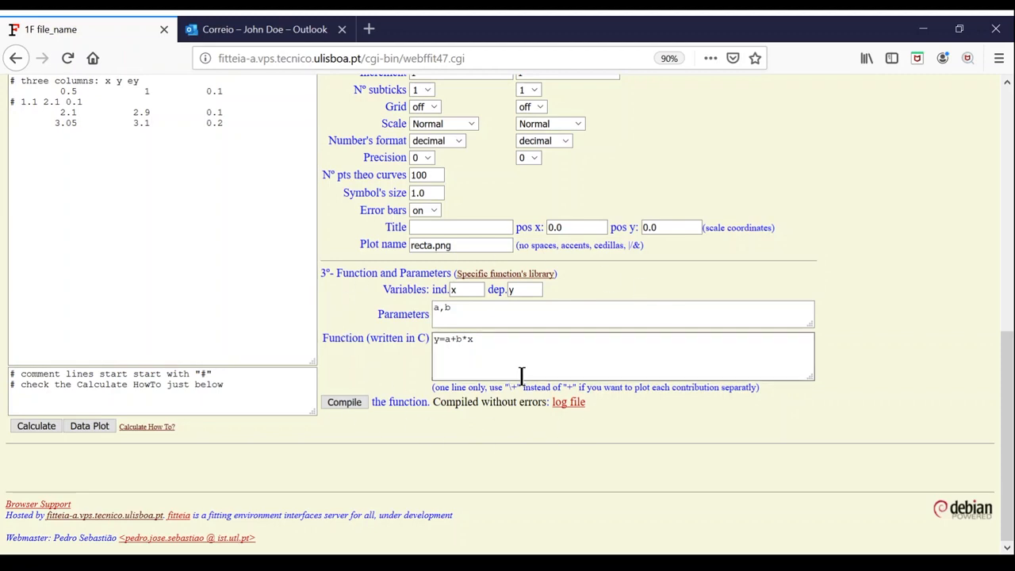
left_click_drag(492, 341, 410, 337)
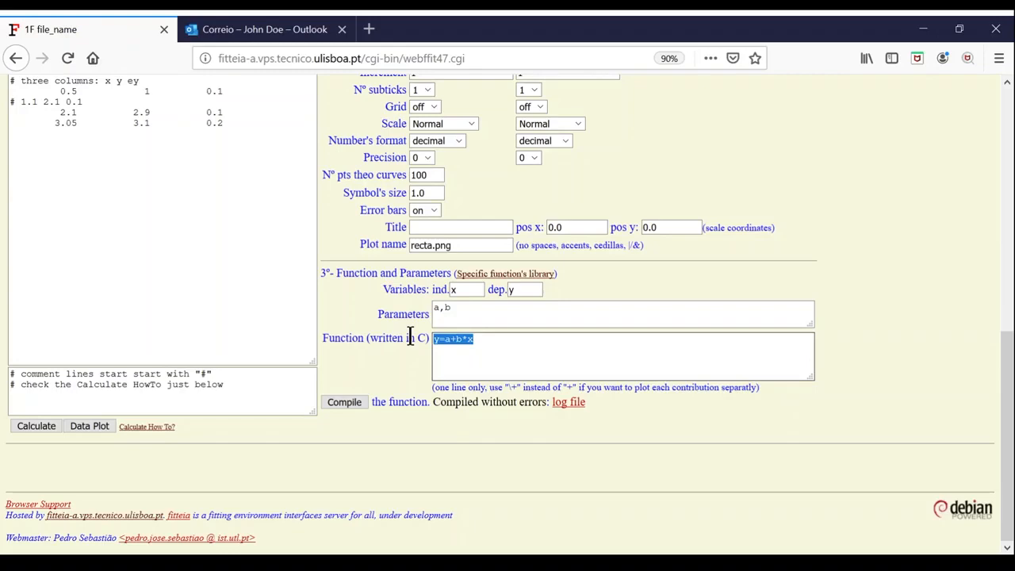
left_click(578, 353)
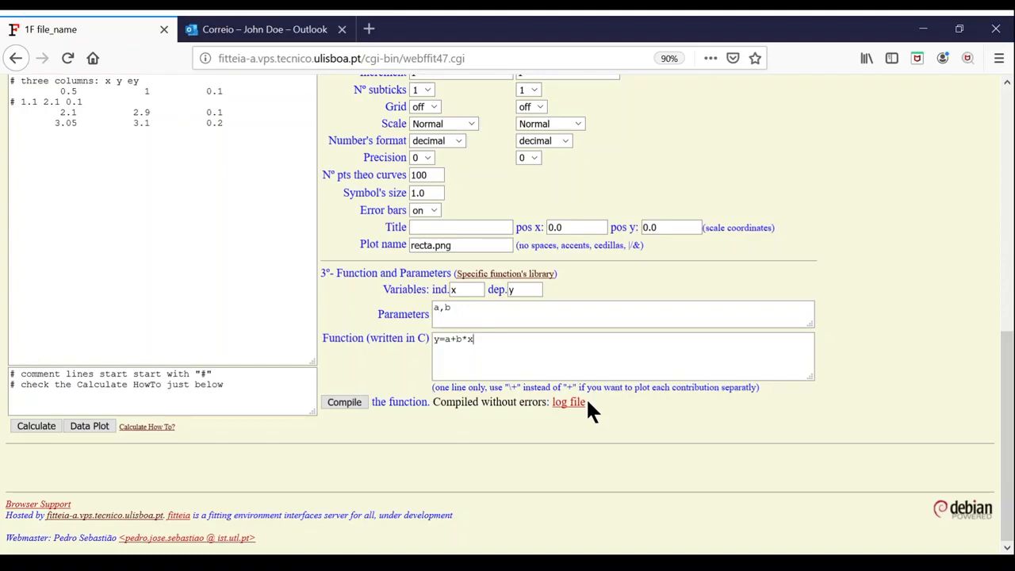
- Rename the variables from x and y to t and LogA
left_click_drag(468, 288, 450, 289)
type("t")
left_click_drag(533, 288, 504, 293)
type("LogA")
- Change the parameters from a,b to LogA0,l
left_click(470, 308)
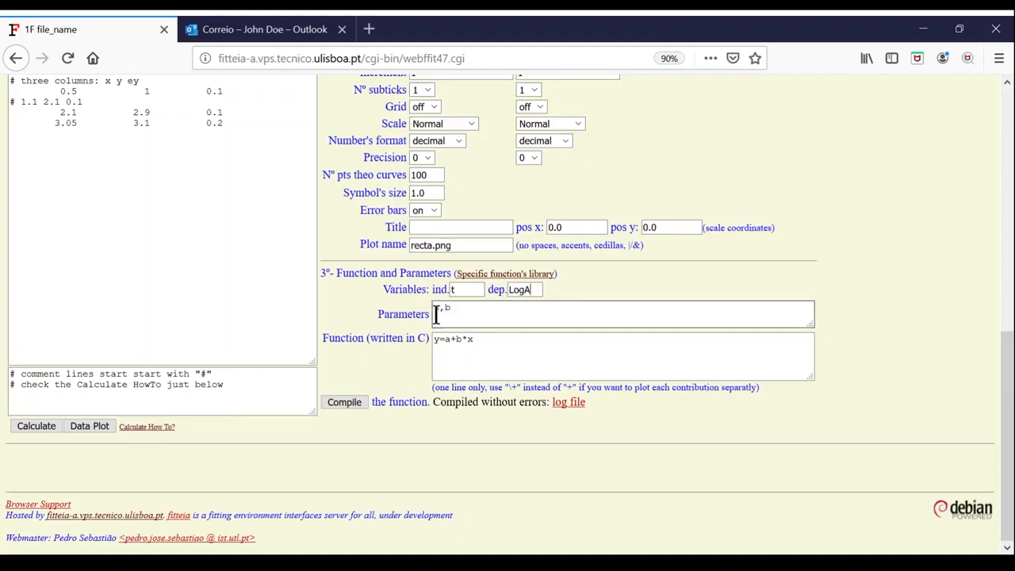
left_click(439, 309)
key("BackSpace")
type("LogA")
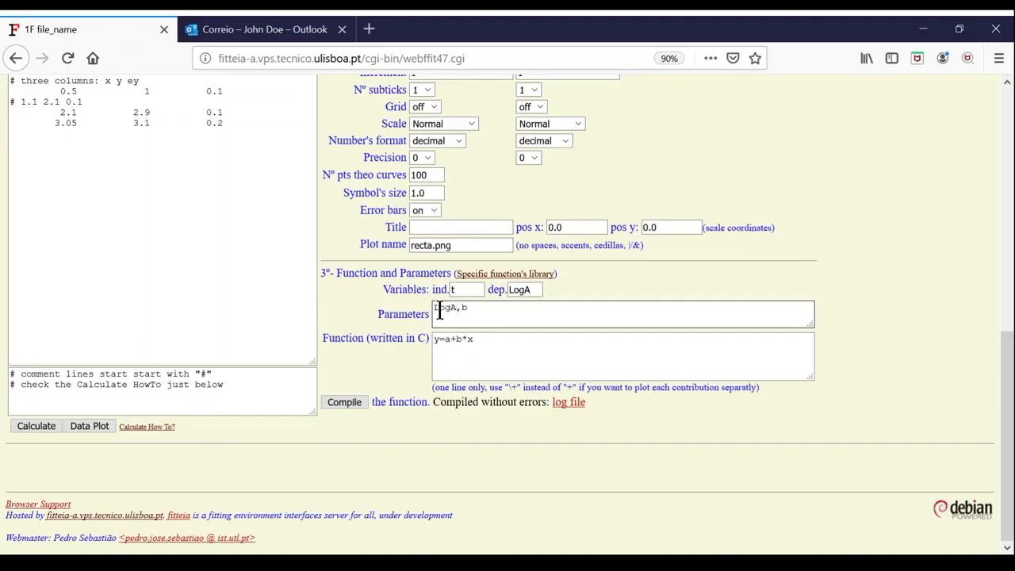
type("0")
key("Right")
key("Delete")
type("l")
- Replace the function with LogA=LogA0-l*t and compile it
left_click_drag(482, 338, 370, 338)
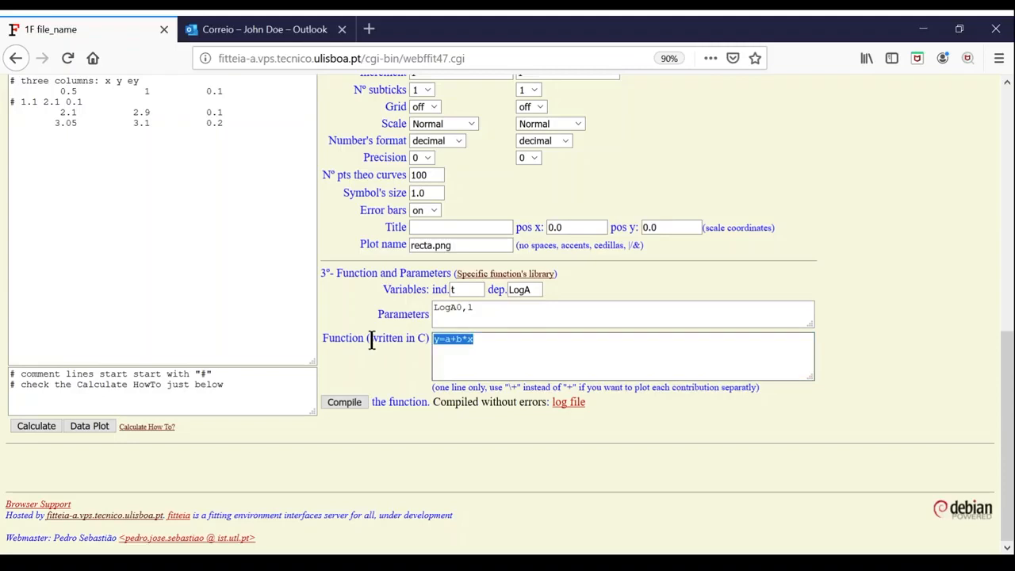
type("LogA=LogA0-l*t")
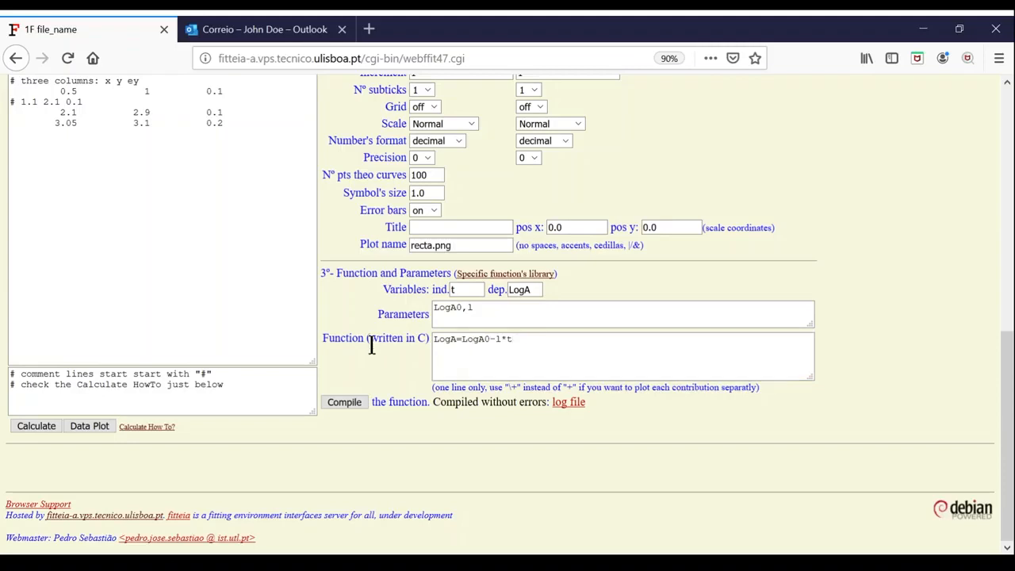
left_click(359, 401)
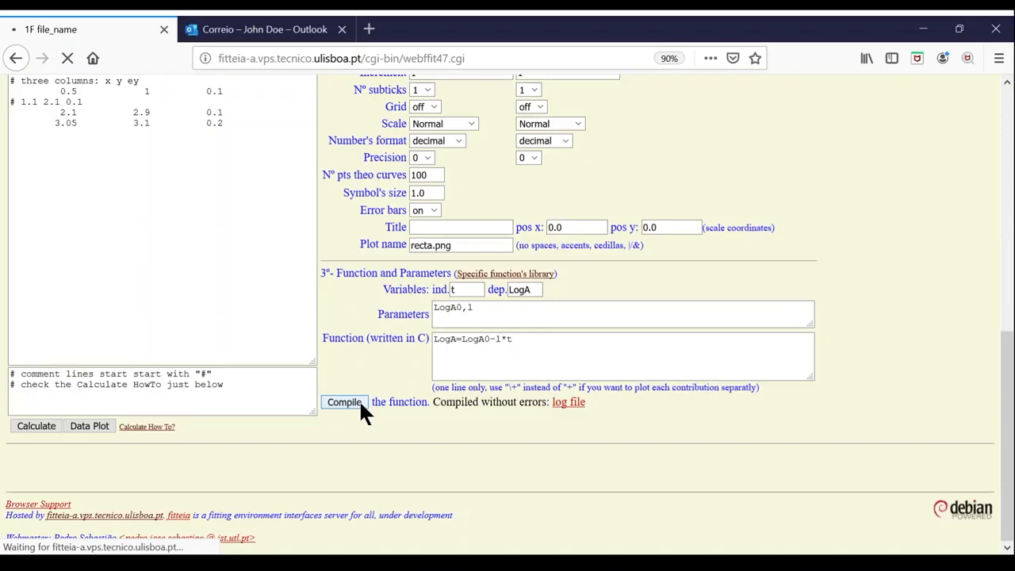
left_click_drag(1006, 183, 1007, 429)
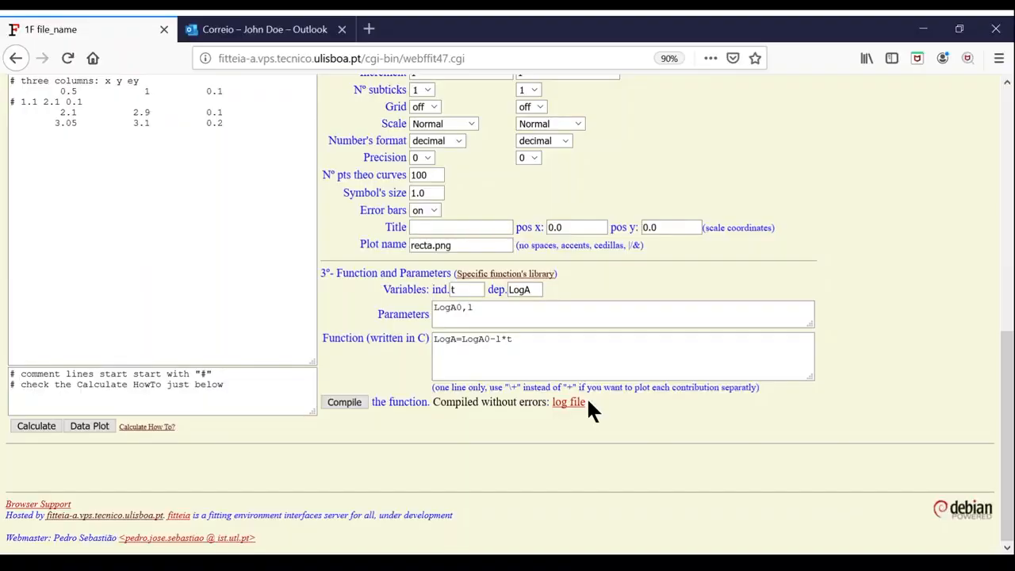
- Replace all sample data in Fitteia's data box with the pasted Tracker pendulum values
left_click(163, 275)
key("ctrl+a")
key("ctrl+v")
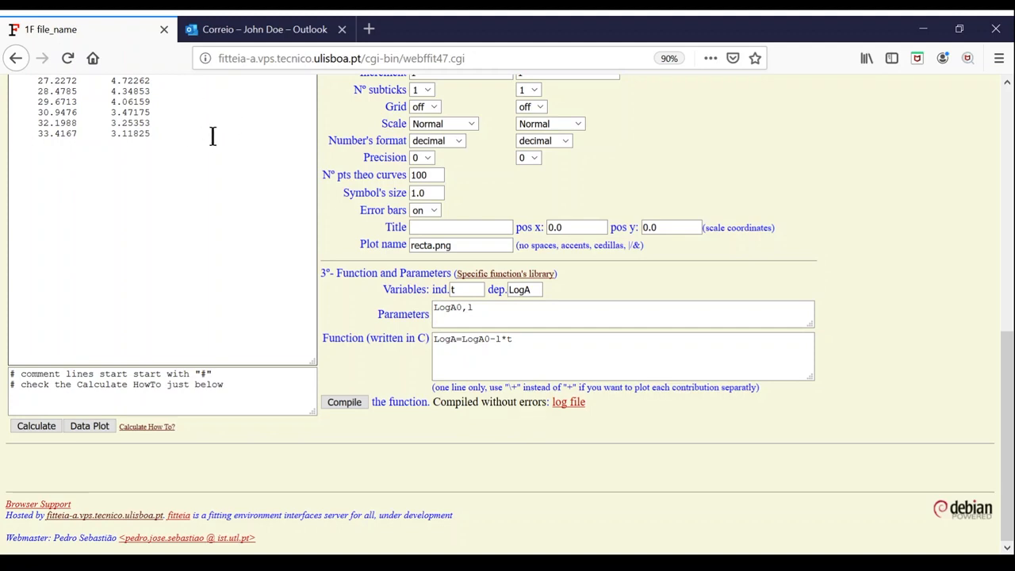
- Run the calculation 'c1 c2 0.1' to add a 0.1 error column
scroll(214, 136, "up", 5)
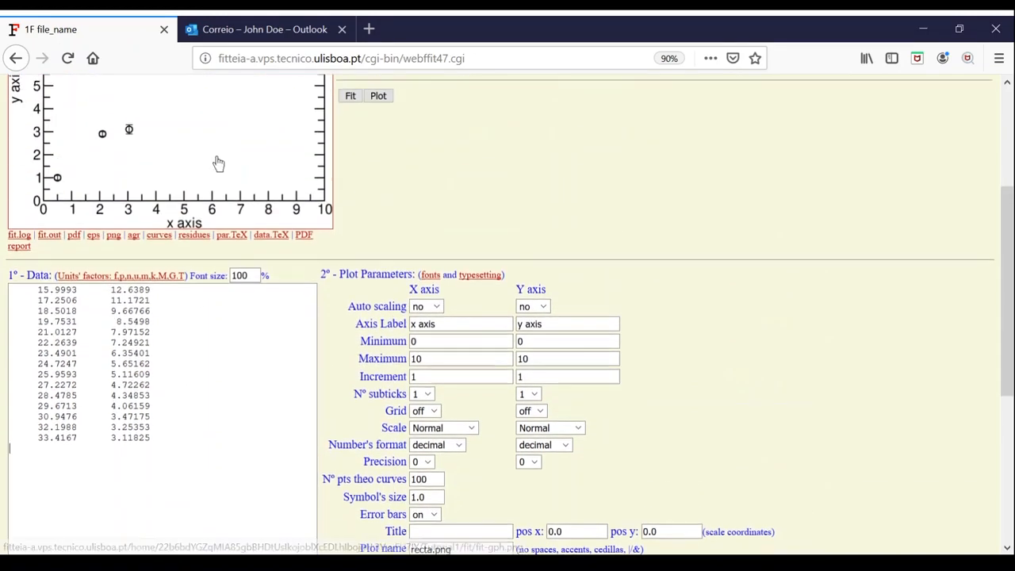
scroll(217, 163, "down", 5)
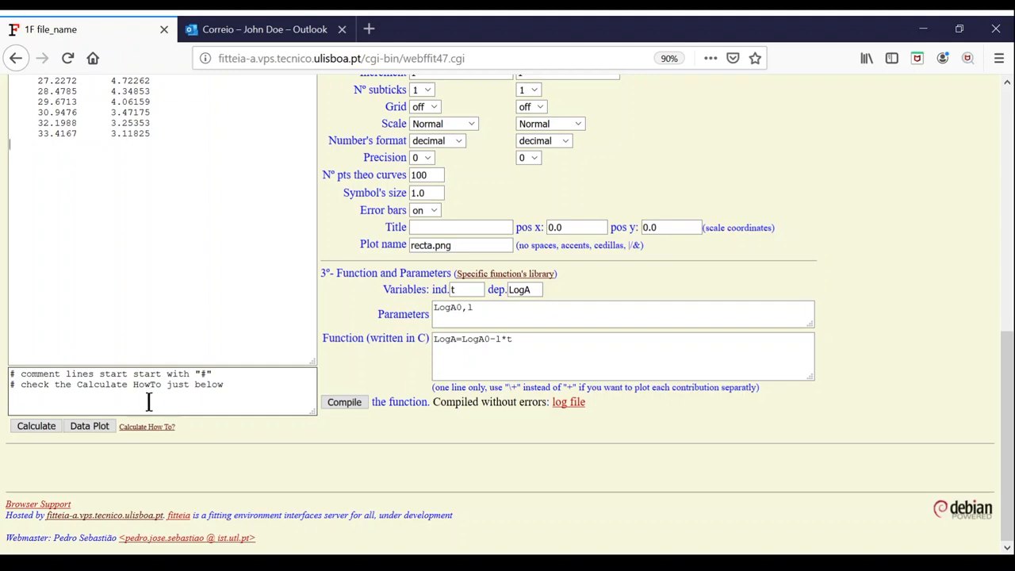
left_click(147, 399)
type("c1 c2")
type("0.1")
left_click(50, 426)
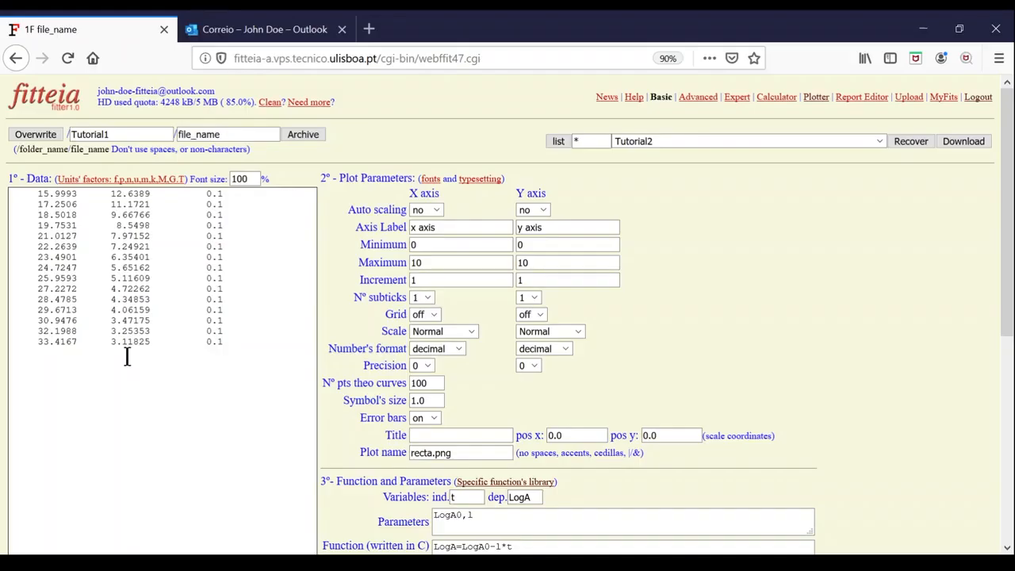
- Add the calculation line 'c1 log(c2) 1/2*(log(c2+c3)-log(c2-c3))'
scroll(127, 357, "down", 5)
left_click(39, 248)
type("c1 log(c2)")
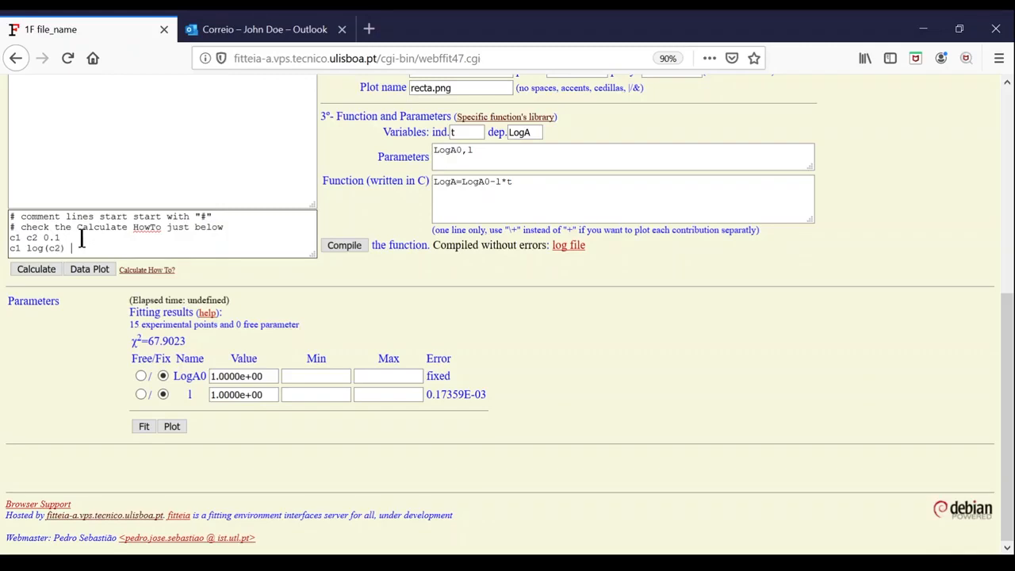
type("1/2*(log(c2+c3)-log(c2-c3))")
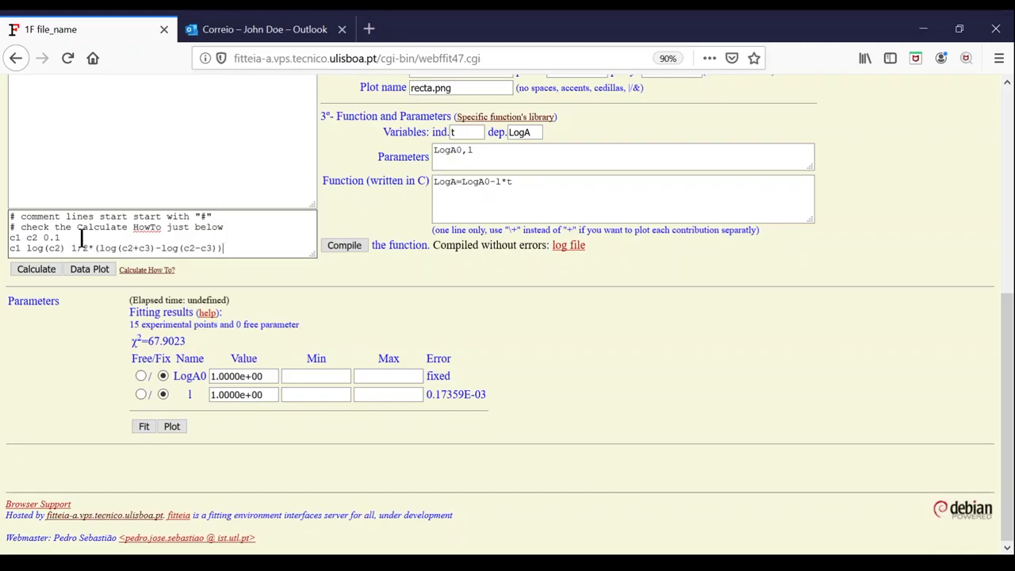
left_click(46, 269)
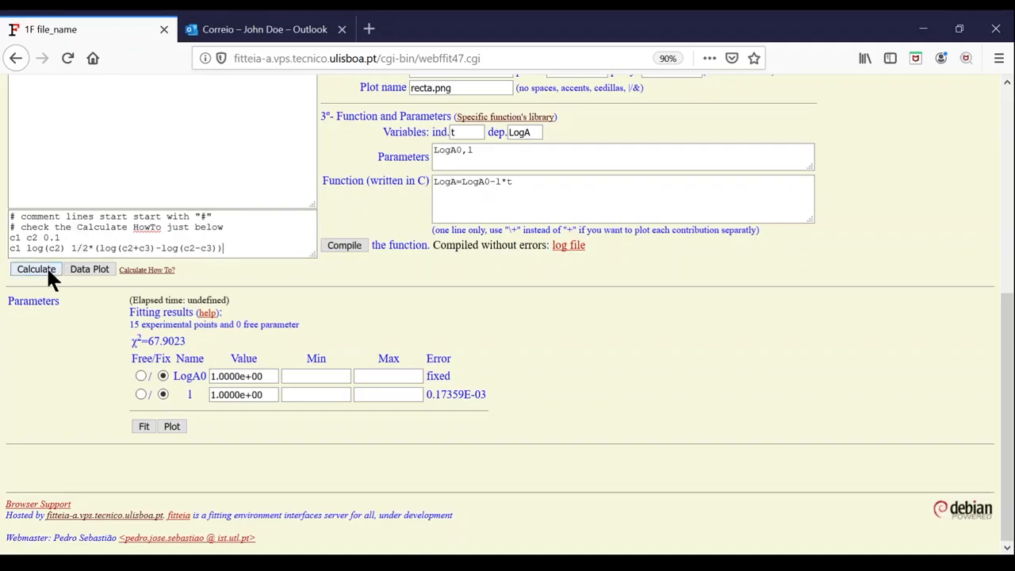
- Comment out the 'c1 c2 0.1' line with '#' and recalculate the data
left_click_drag(60, 237, 8, 236)
left_click(9, 237)
type("#")
left_click(51, 269)
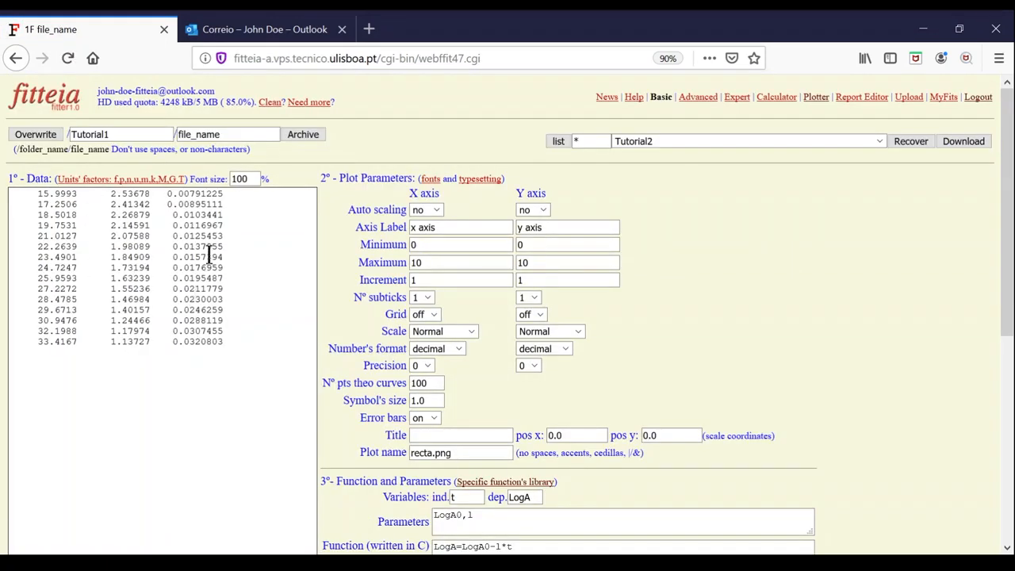
- Plot the data with Auto scaling on, so the axes span 15.47–33.94 and 1.10–2.58
scroll(226, 207, "down", 4)
left_click(101, 324)
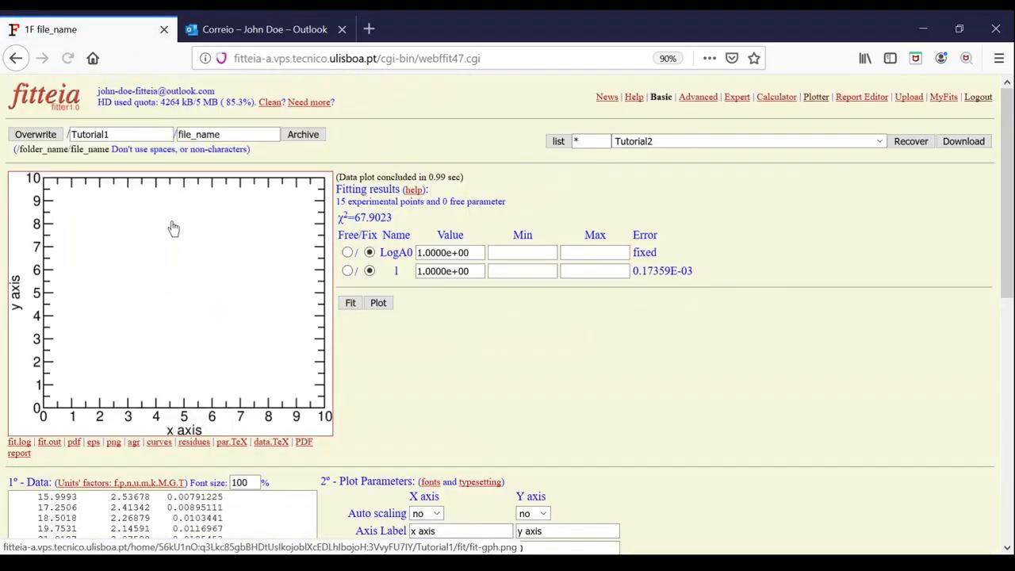
scroll(317, 358, "down", 4)
scroll(339, 359, "down", 1)
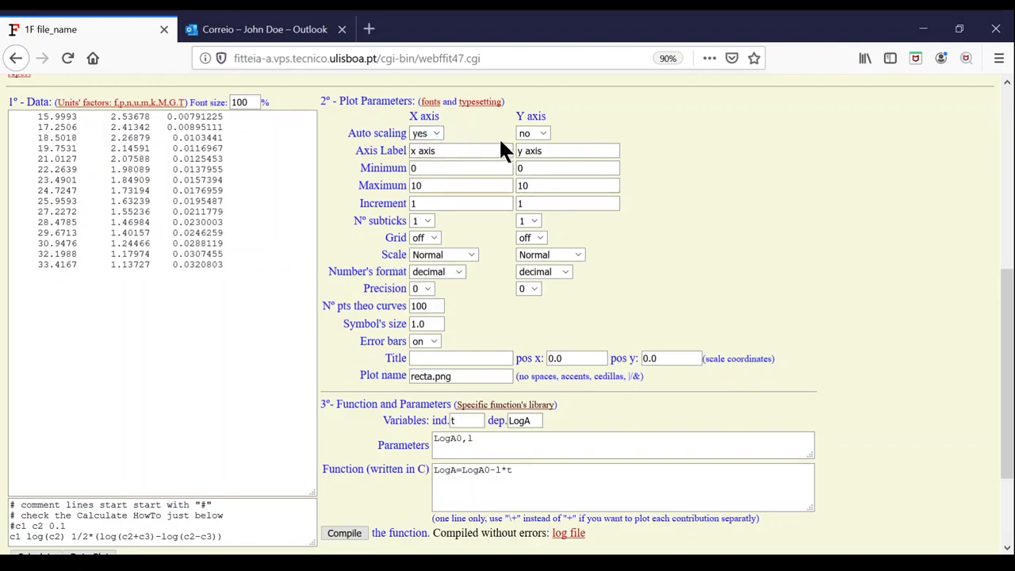
left_click(535, 137)
left_click(536, 145)
scroll(380, 224, "down", 3)
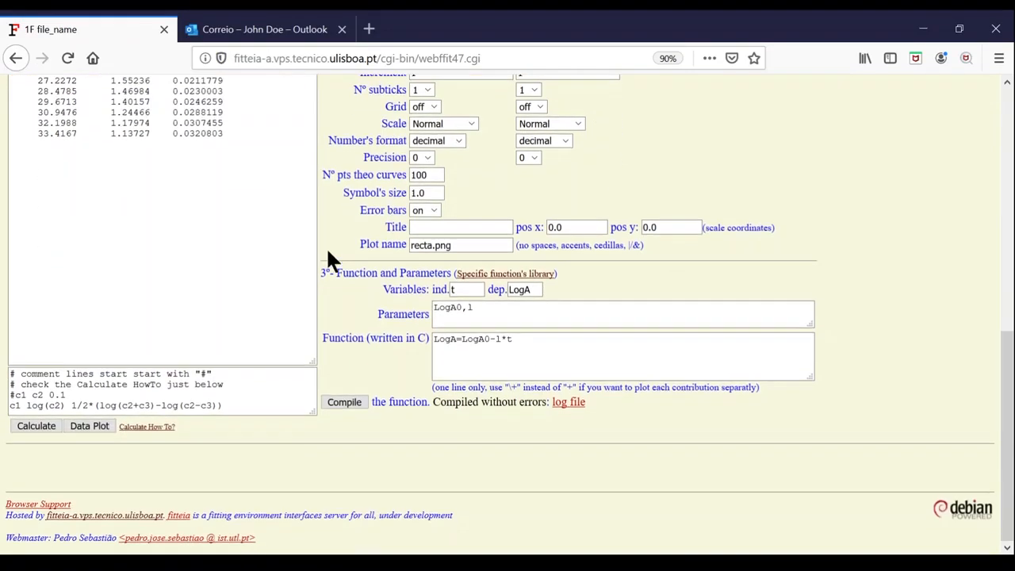
left_click(95, 428)
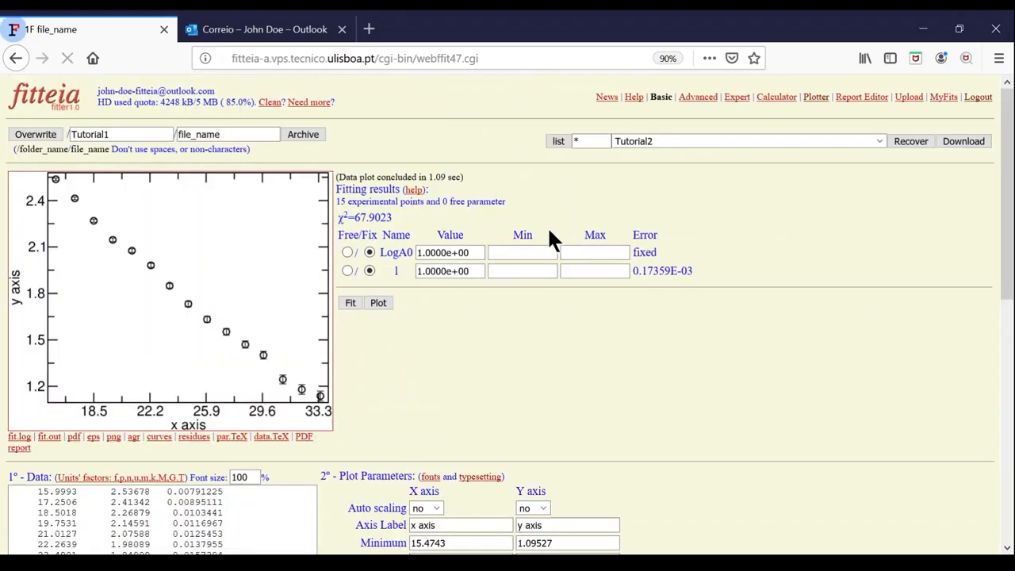
scroll(472, 305, "down", 4)
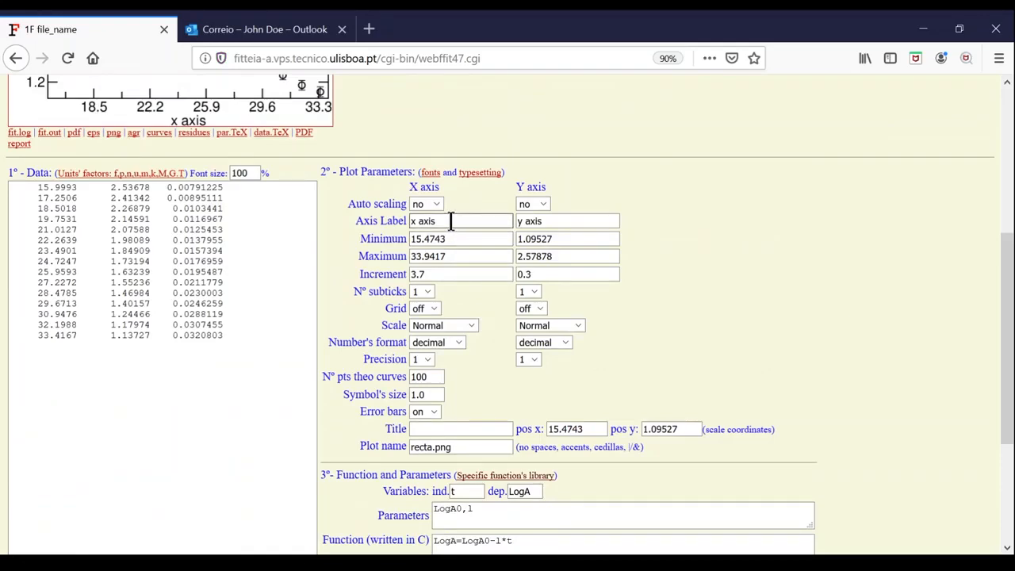
- Label the x axis 'Time (s)' and the y axis 'Maximum Angular Amplitude Log'
left_click_drag(450, 221, 377, 221)
type("Time (s)")
left_click(536, 221)
left_click_drag(553, 220, 499, 219)
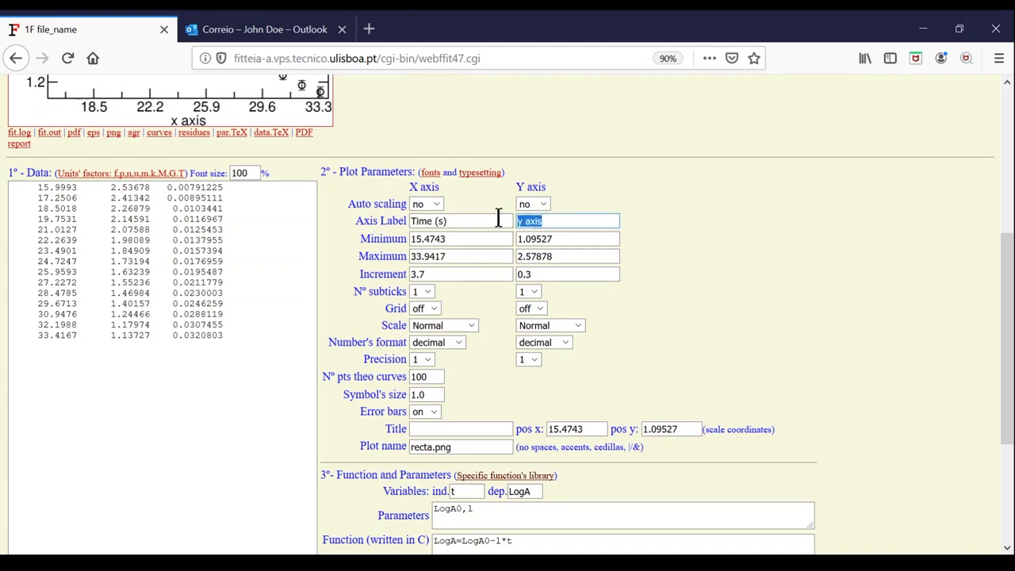
type("M")
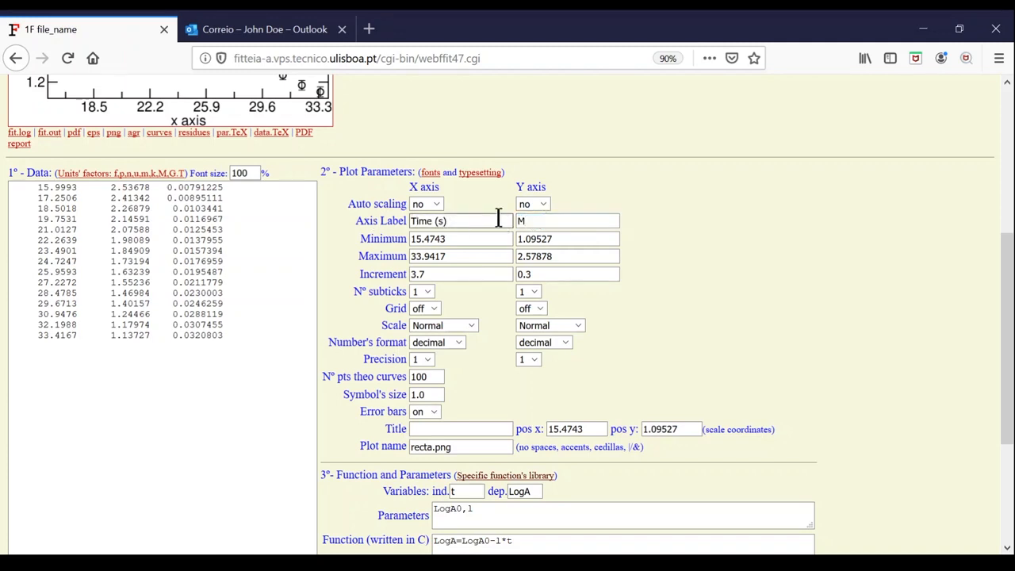
type("aximum Angular Amplitude Log")
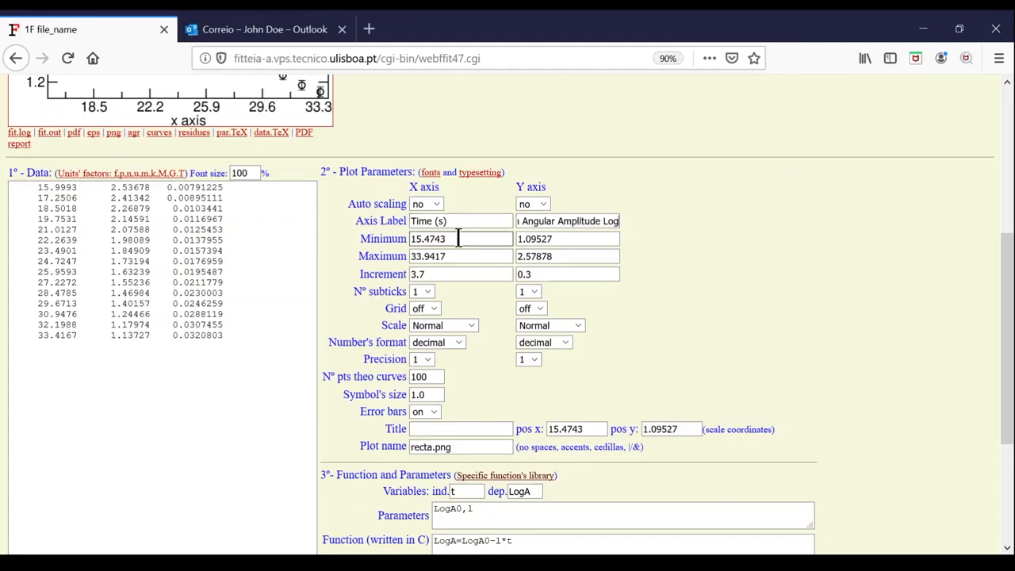
- Set the x axis to 15–35 in steps of 5 and the y axis to 1–3 in steps of 0.5
left_click_drag(460, 238, 376, 238)
key("BackSpace")
type("15")
left_click_drag(453, 256, 390, 256)
type("35")
left_click_drag(445, 273, 402, 266)
type("5")
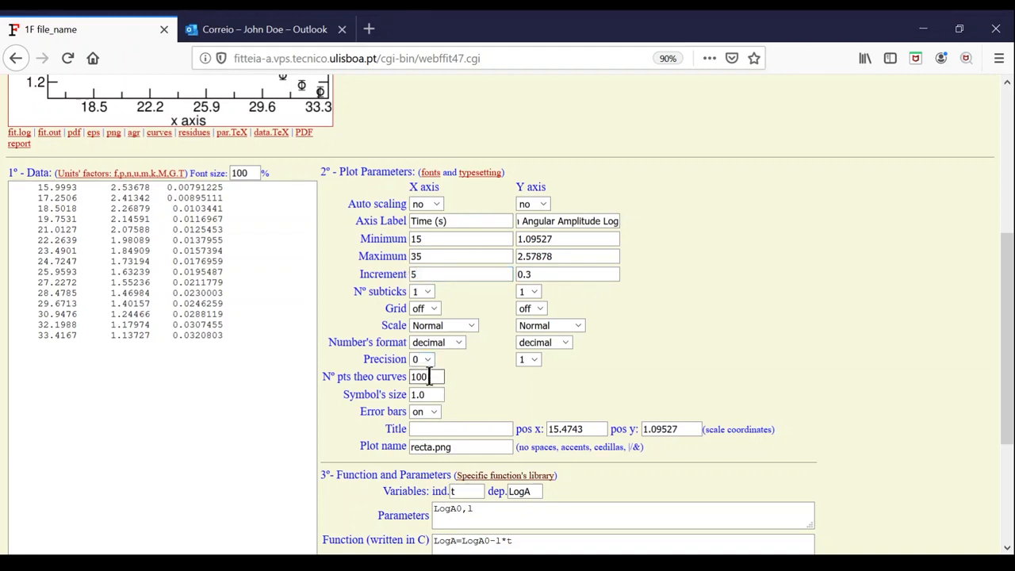
left_click_drag(570, 239, 473, 229)
type("1")
left_click_drag(607, 259, 486, 253)
type("3")
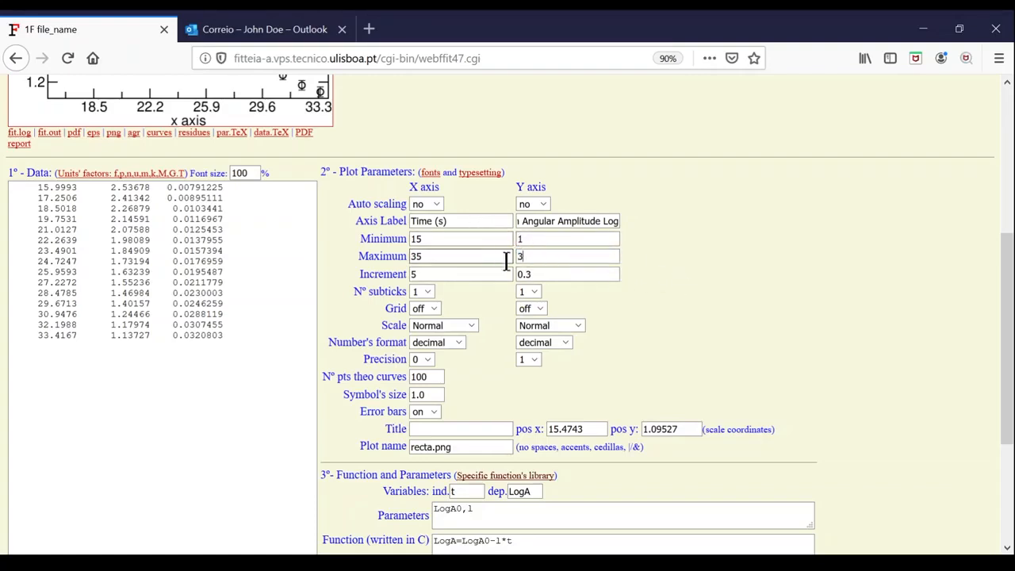
left_click_drag(566, 275, 487, 270)
type("0.5")
- Set symbol size 0.5 and position the plot title at x 18, y 3.2
left_click_drag(440, 395, 397, 384)
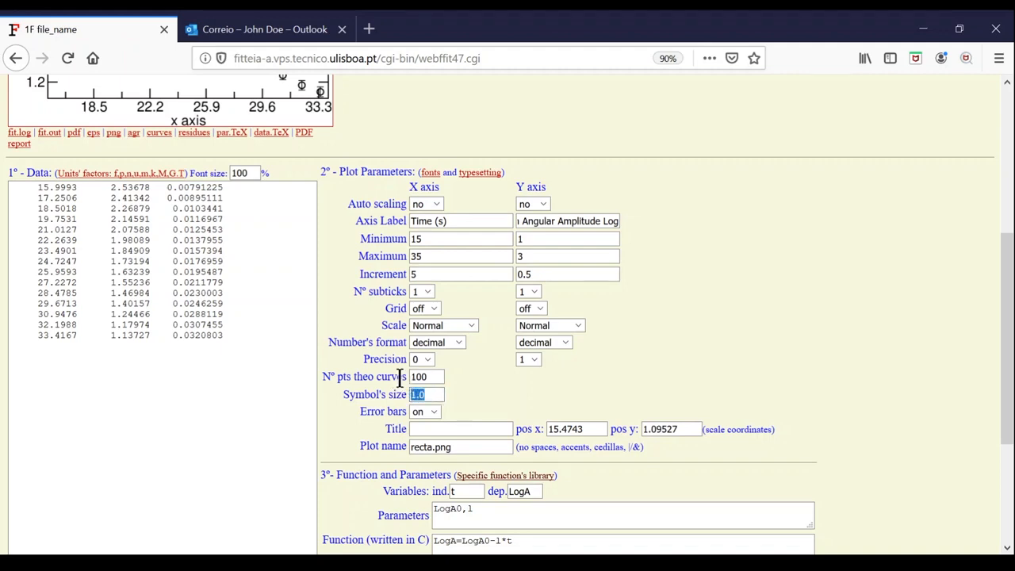
type("0.5")
left_click(421, 429)
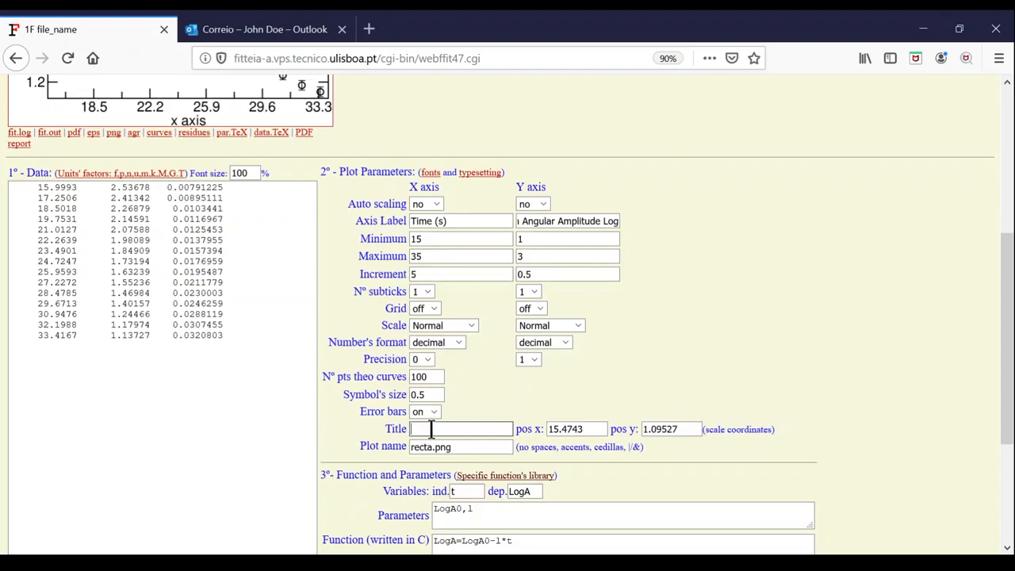
type("o")
left_click(432, 444)
key("Tab")
type("18")
key("Tab")
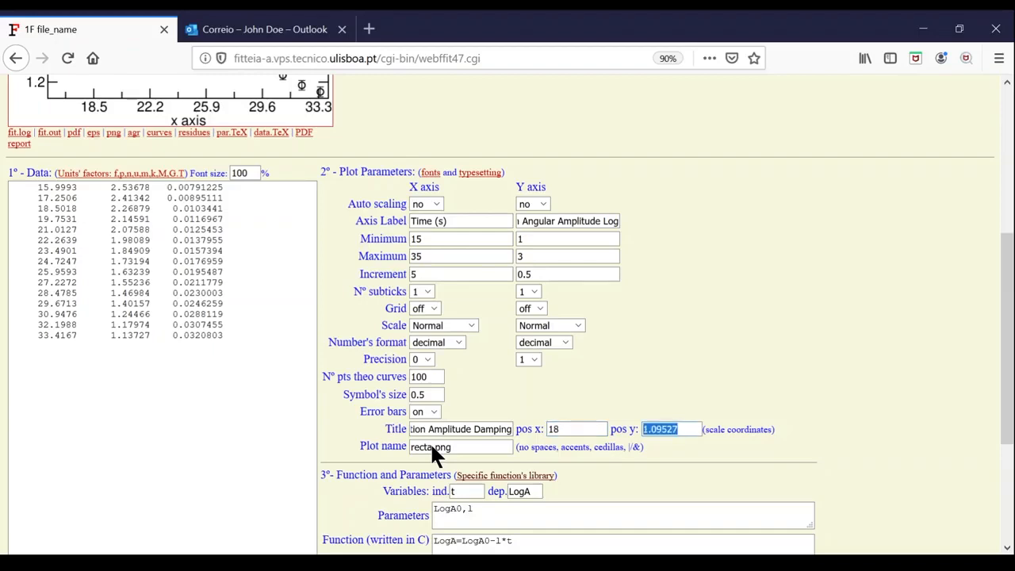
type("3.2")
scroll(587, 397, "down", 3)
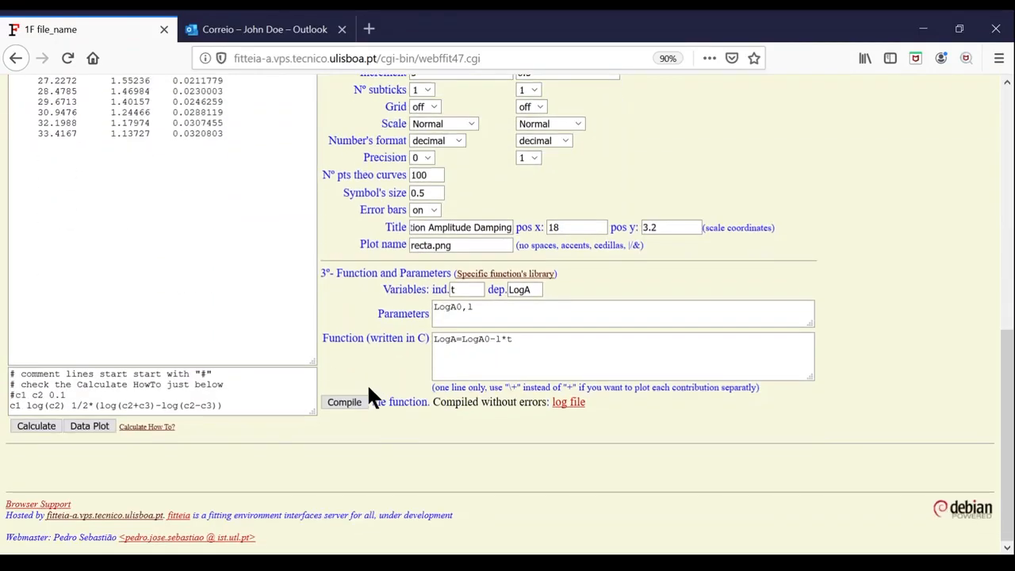
- Replot and fit with LogA0 and l free, giving l=0.0847957 and χ²=63.649
left_click(97, 426)
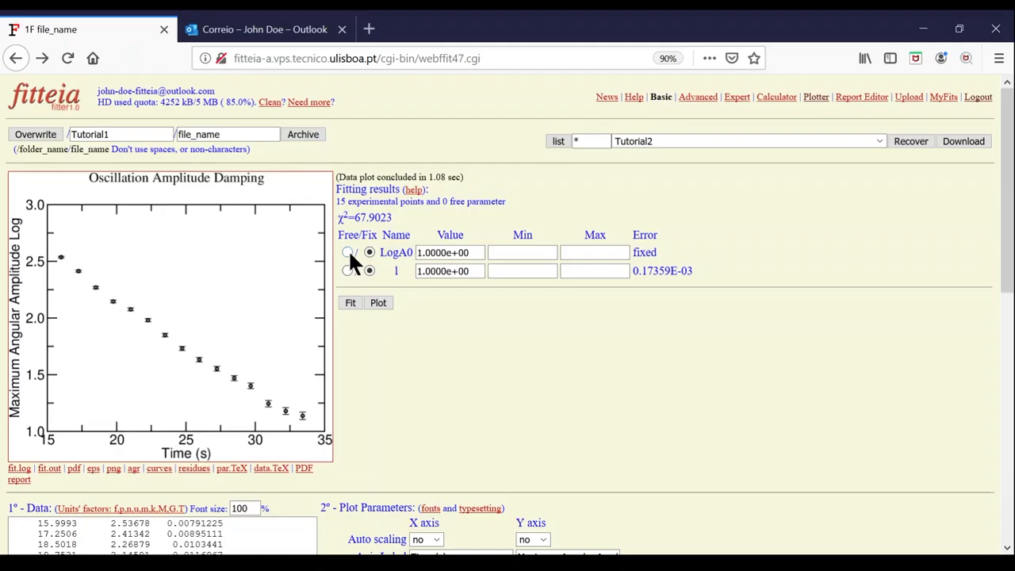
left_click(348, 271)
left_click(351, 302)
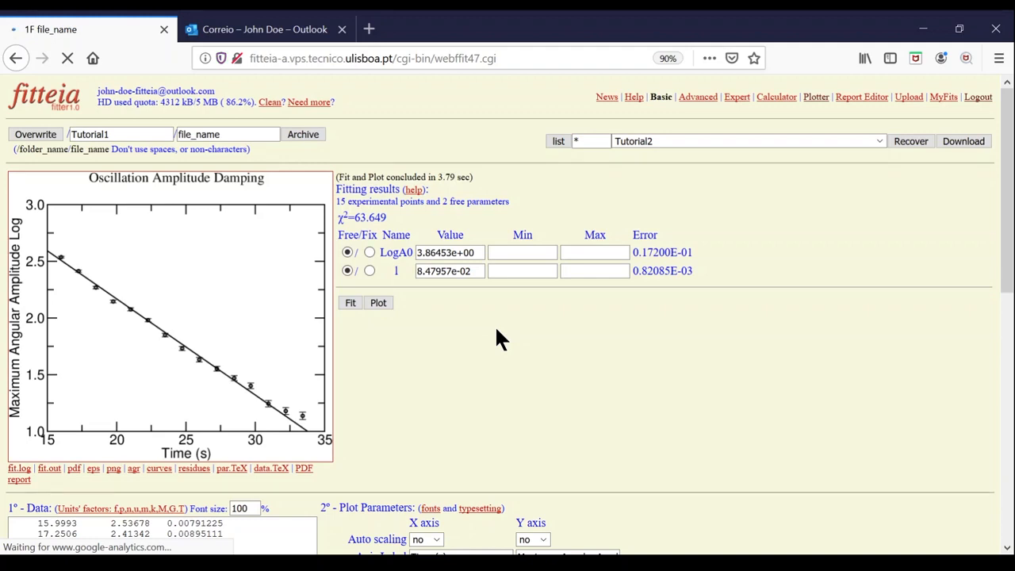
left_click_drag(480, 271, 405, 272)
left_click_drag(388, 217, 337, 219)
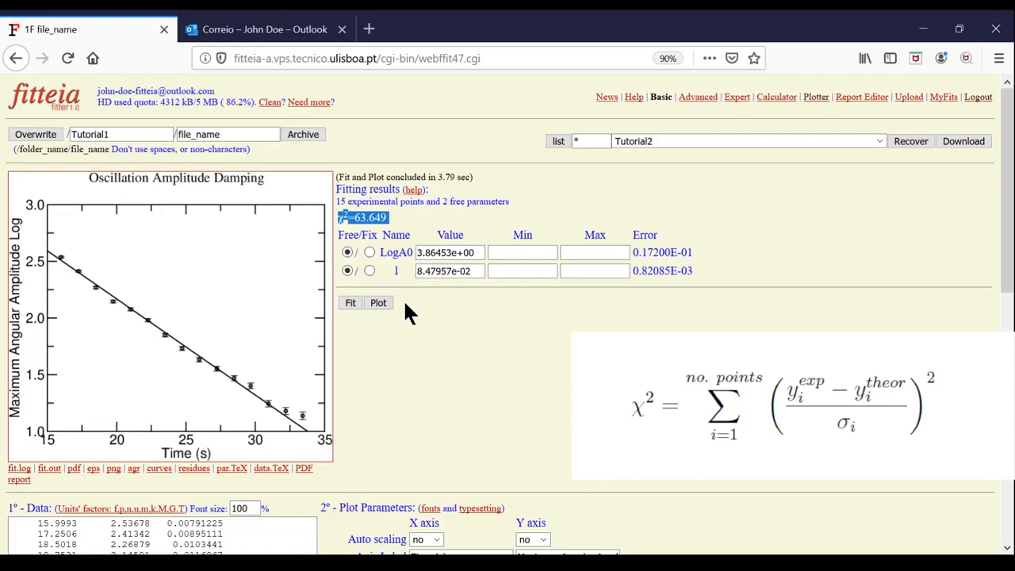
- Set l to 0.06 and replot to show the poorly matching line
left_click(405, 302)
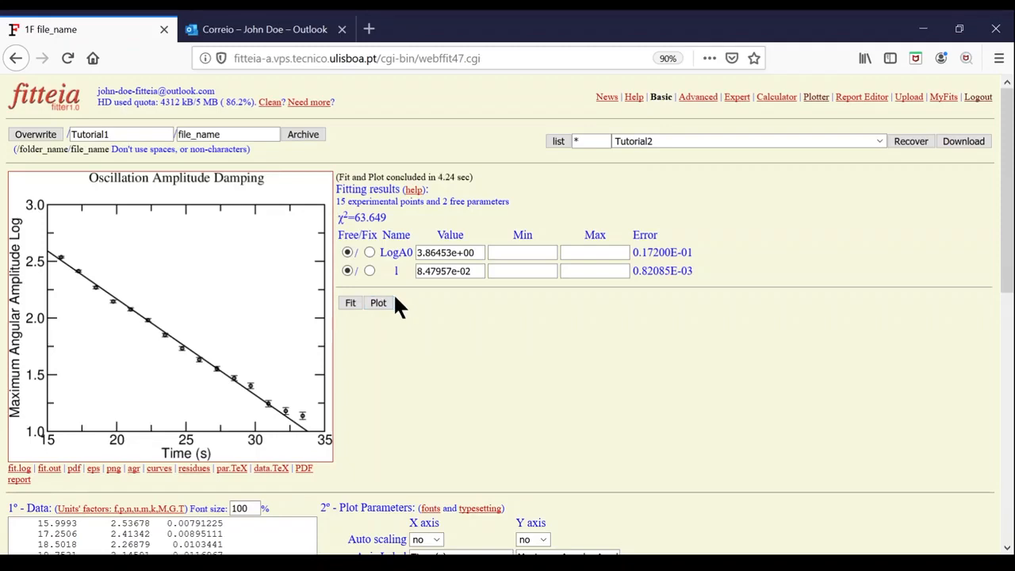
left_click_drag(486, 271, 378, 253)
type("0.06")
left_click(383, 304)
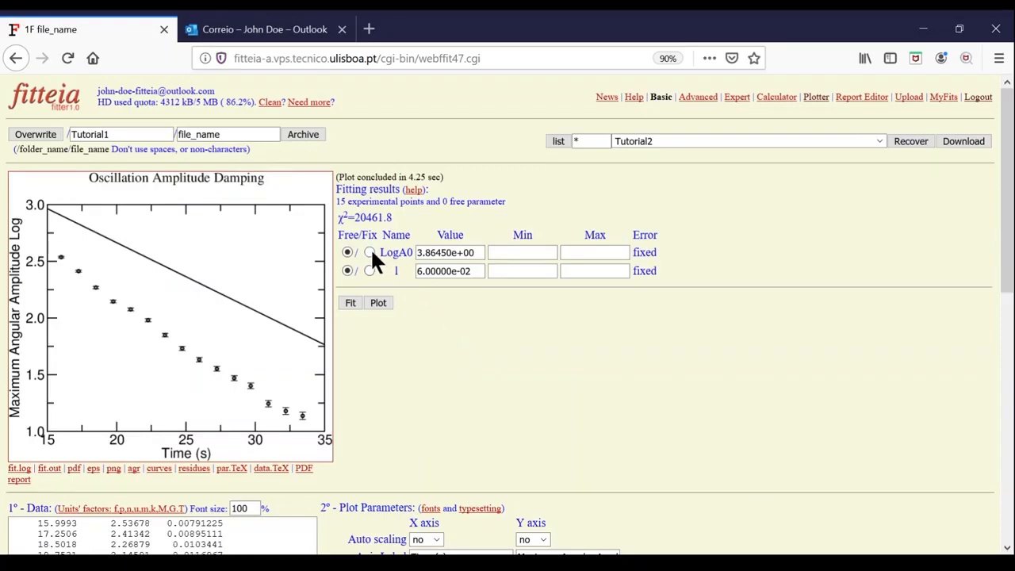
- Bound l between 0.06 and 0.08 and make LogA0 and l both free
left_click(346, 306)
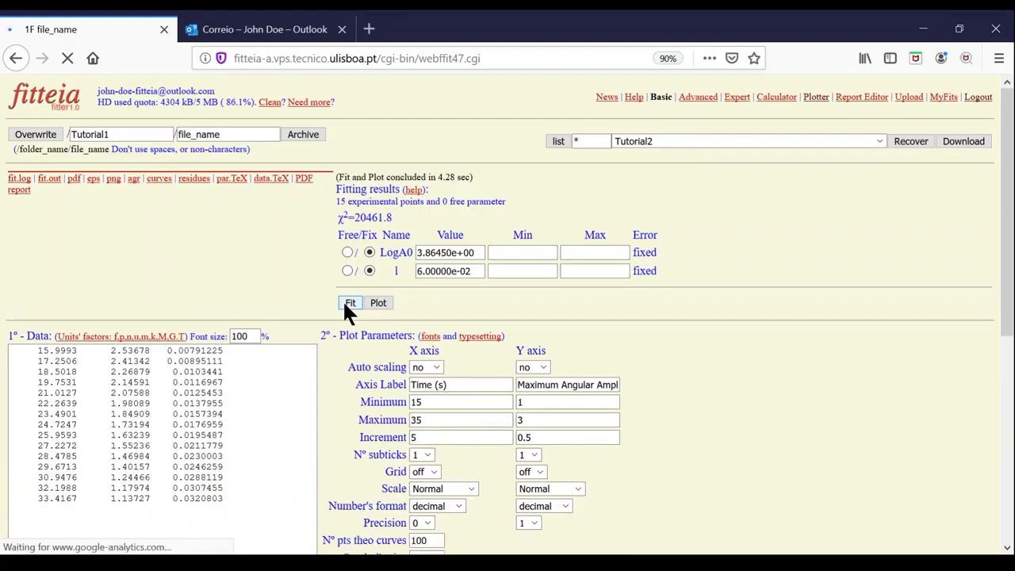
left_click(505, 252)
left_click(511, 269)
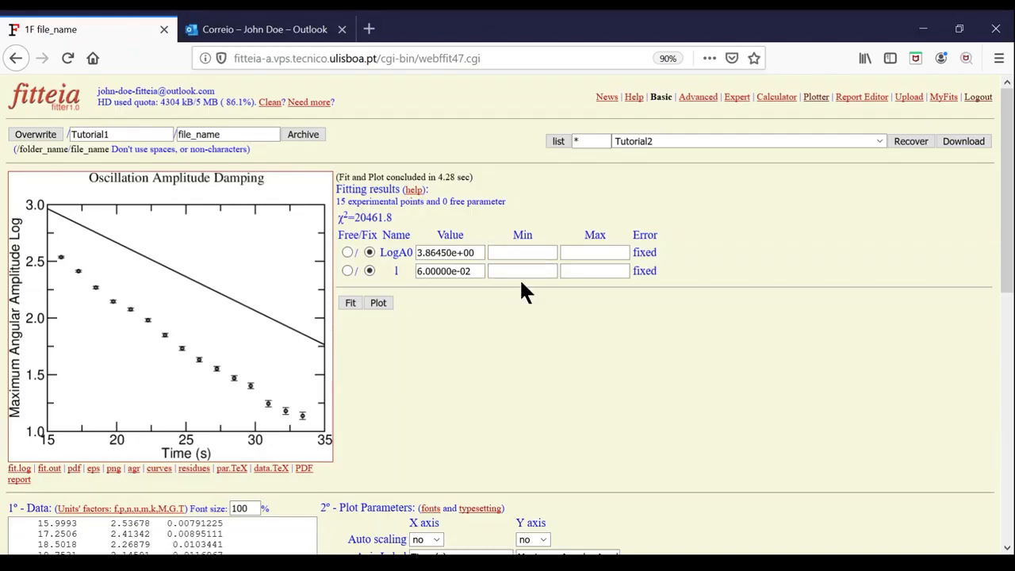
key("Tab")
type("0.08")
left_click(347, 252)
left_click(347, 271)
- Fit with l bounded to 0.06–0.08, then raise l's maximum to 0.09 and refit
left_click(350, 303)
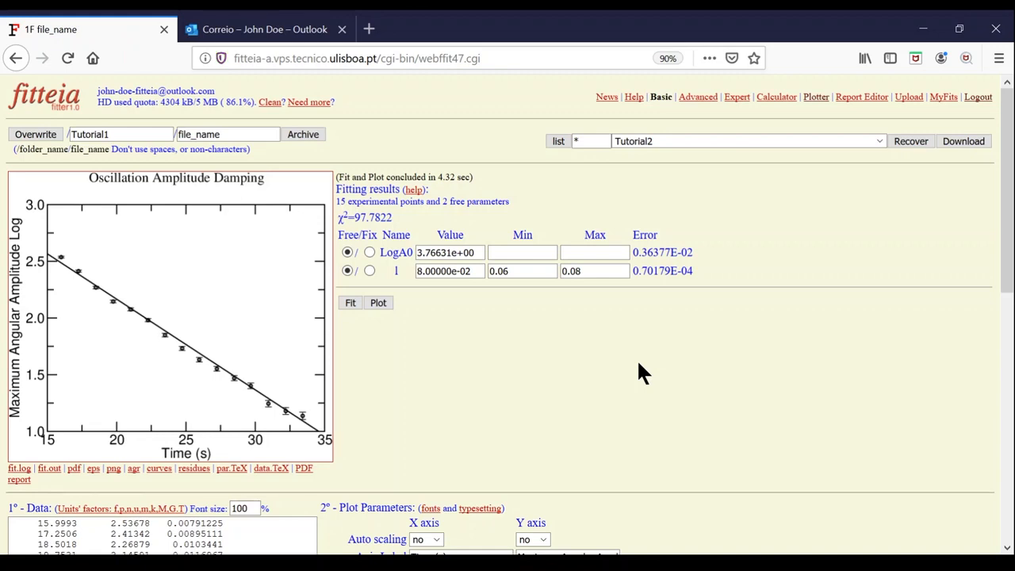
left_click_drag(469, 271, 409, 261)
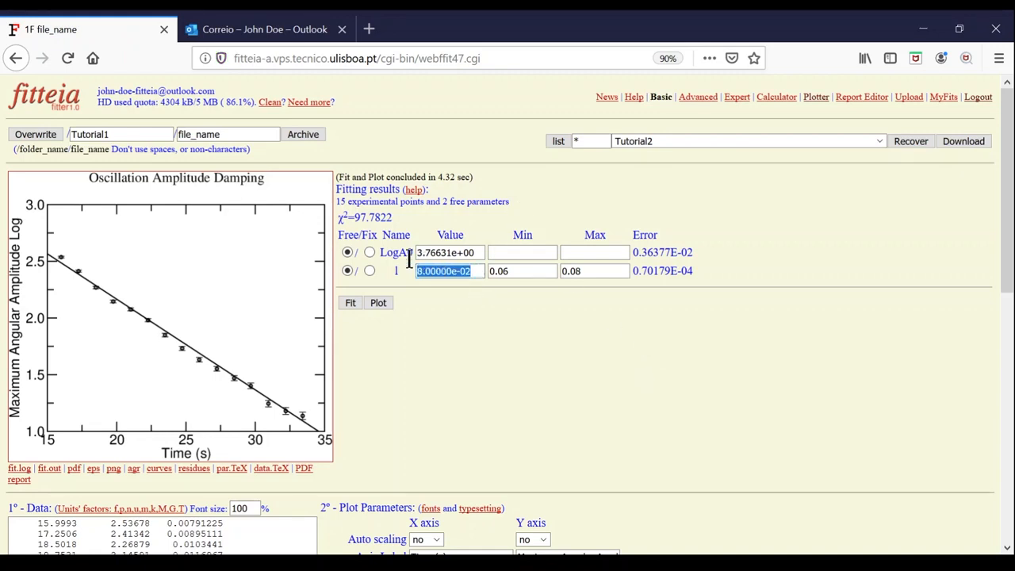
left_click(587, 270)
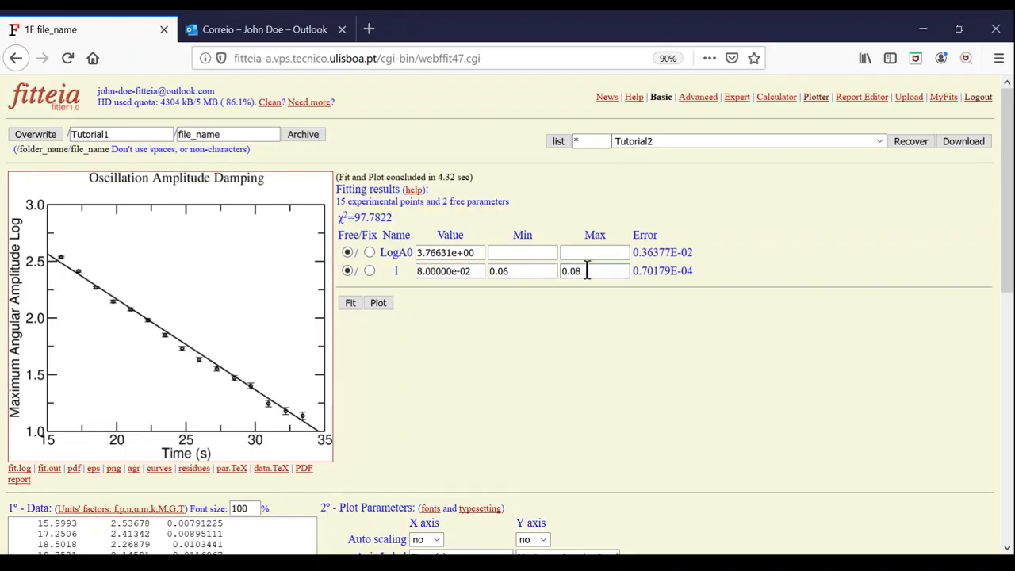
key("BackSpace")
type("9")
left_click(351, 302)
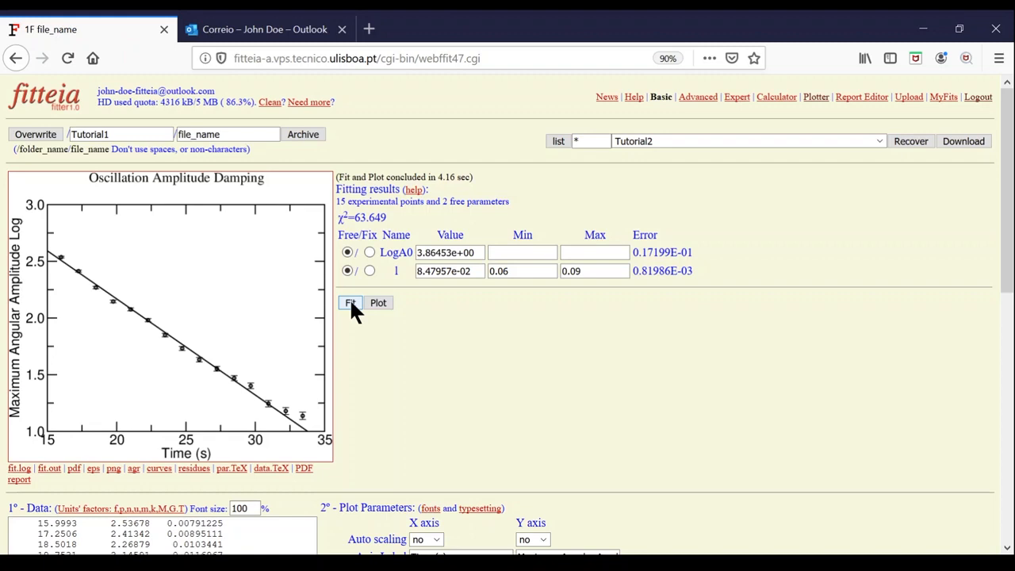
- Hold LogA0 at 3.9 and refit, giving l=8.64503e-02 with χ²=67.9023
left_click_drag(481, 252, 397, 237)
type("3.9")
left_click(350, 303)
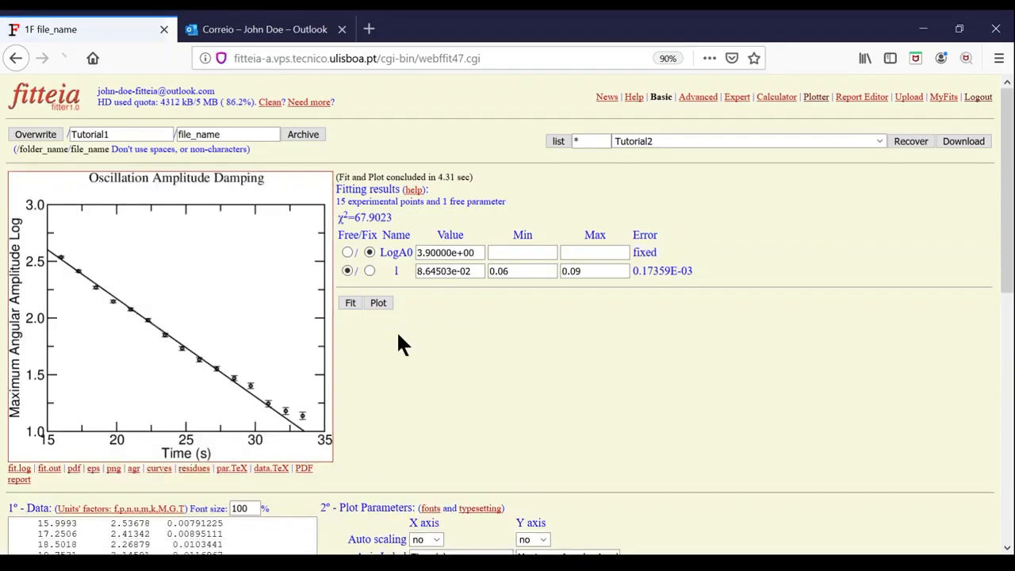
left_click_drag(471, 272, 384, 270)
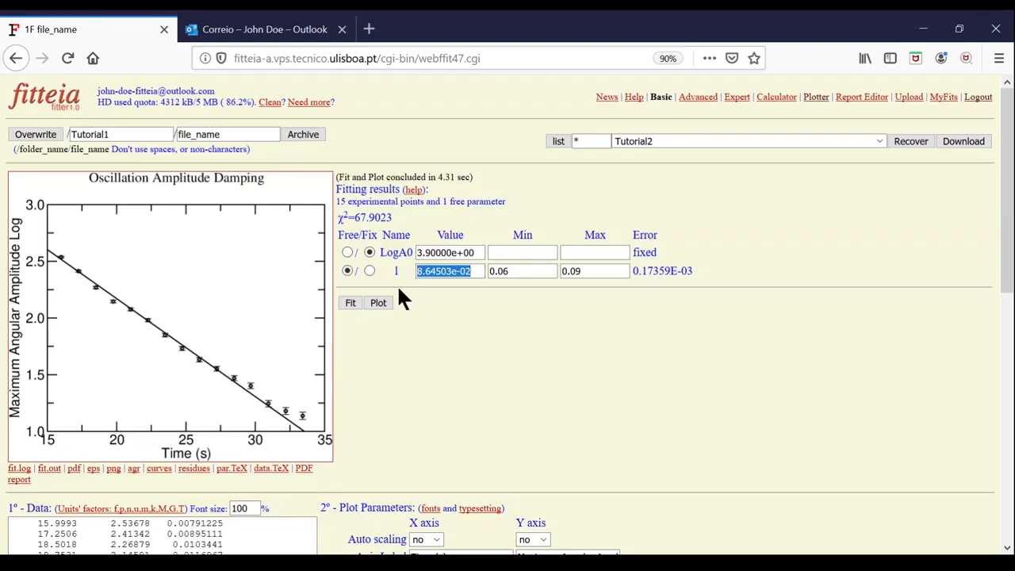
left_click(394, 298)
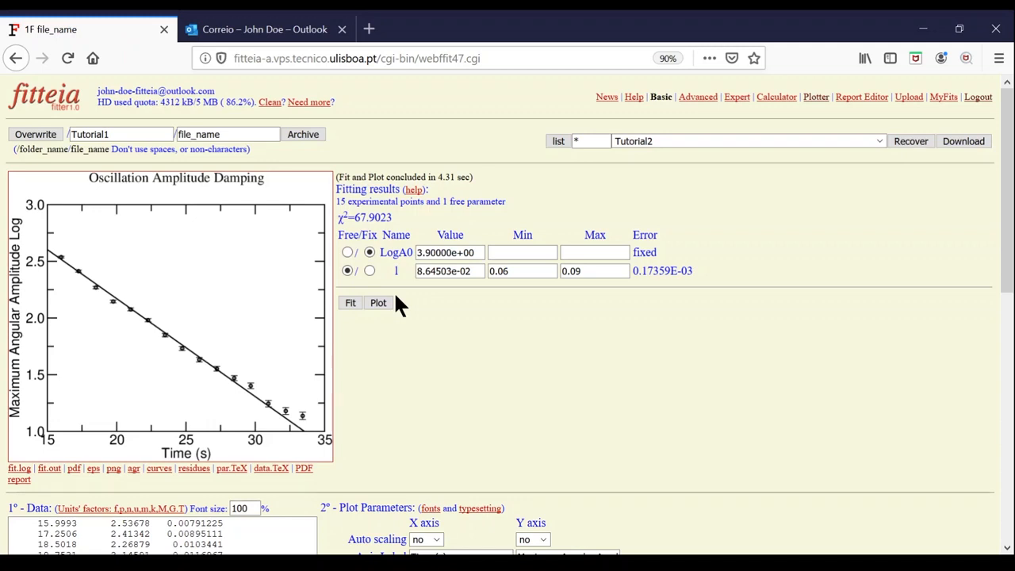
- Overwrite-save the project as Tests/Pendulum_Damping and archive a timestamped copy
double_click(127, 135)
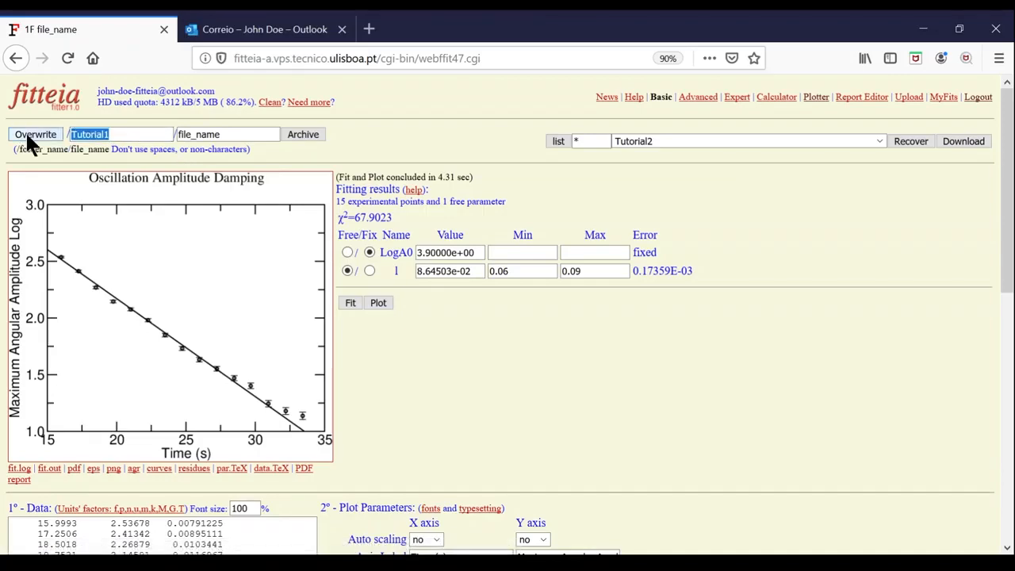
type("T")
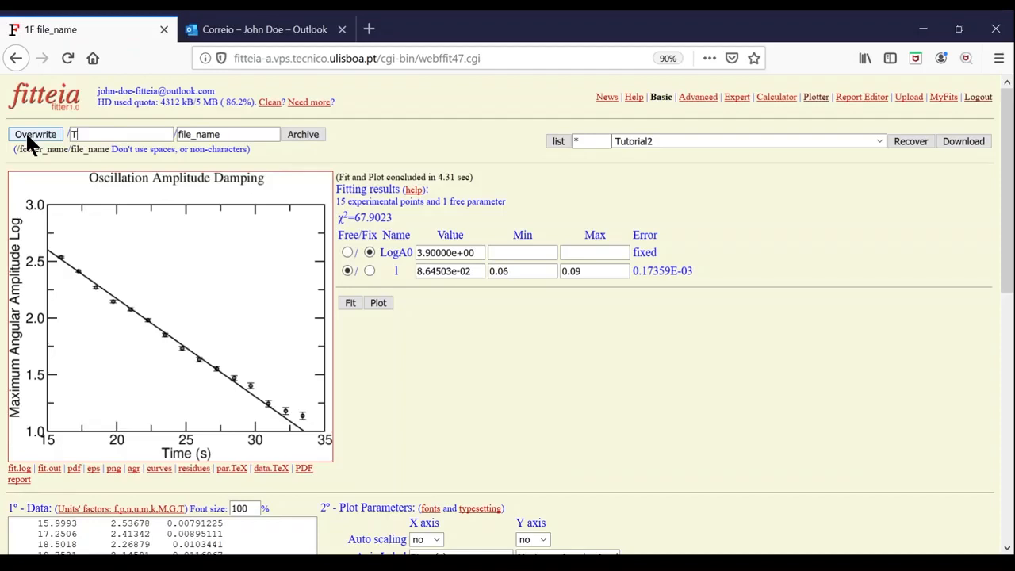
type("ests")
key("Tab")
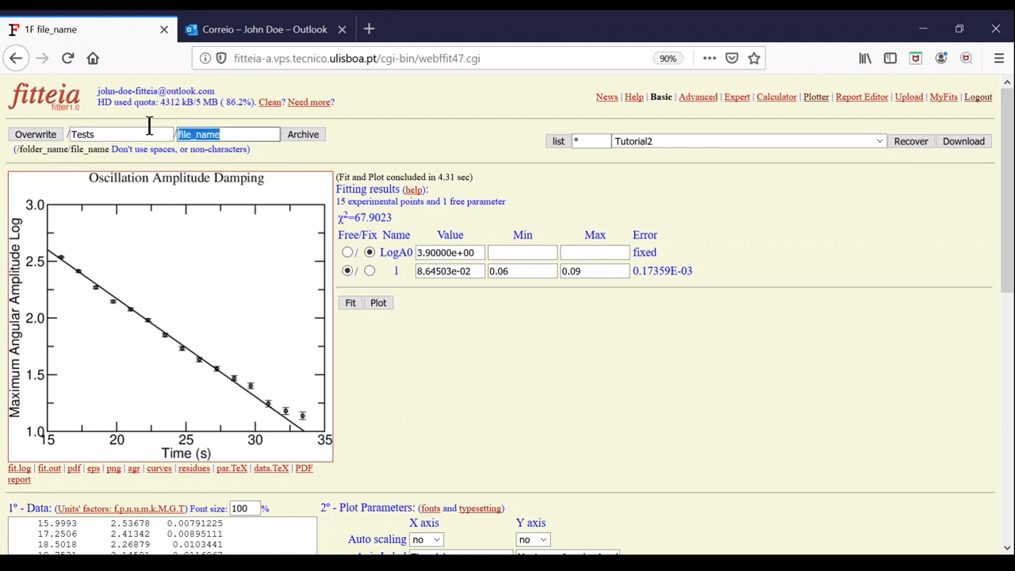
type("P")
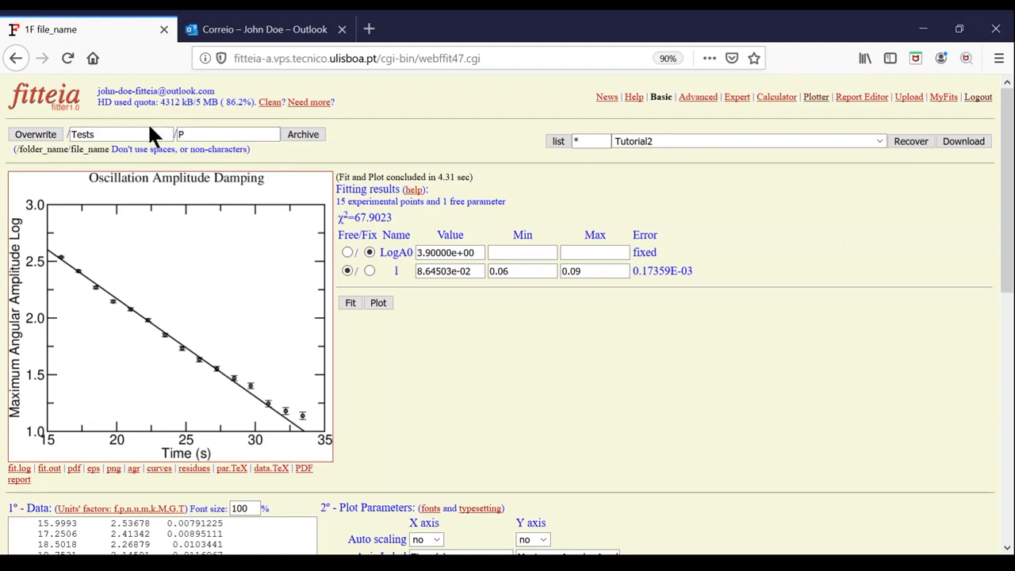
type("endulum_Damping")
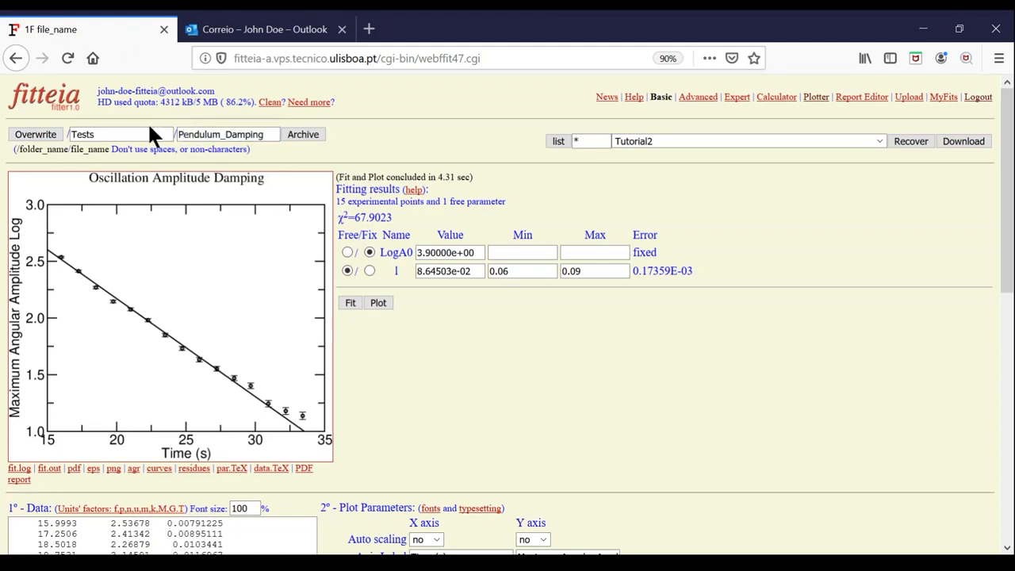
left_click(47, 134)
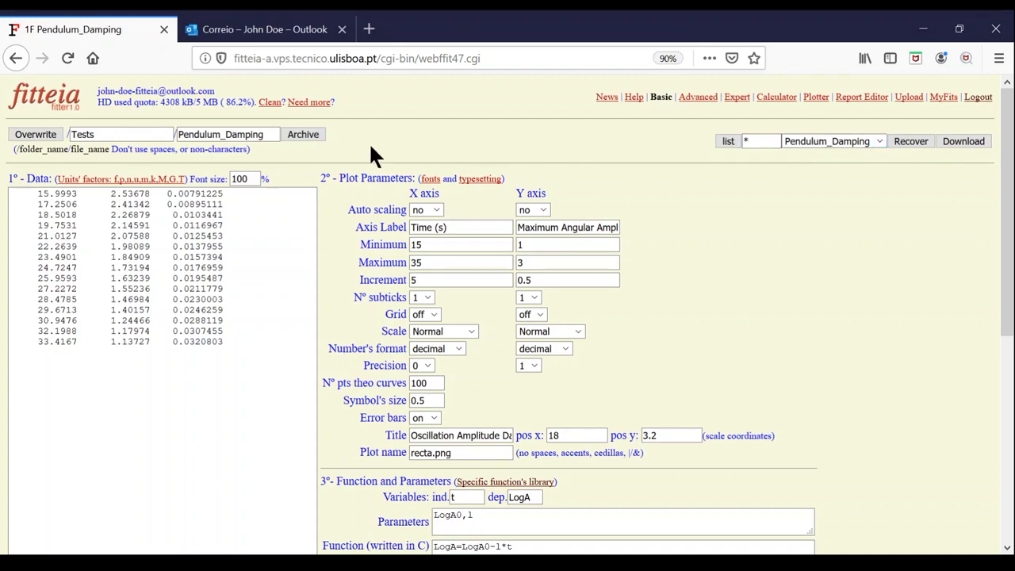
left_click(293, 133)
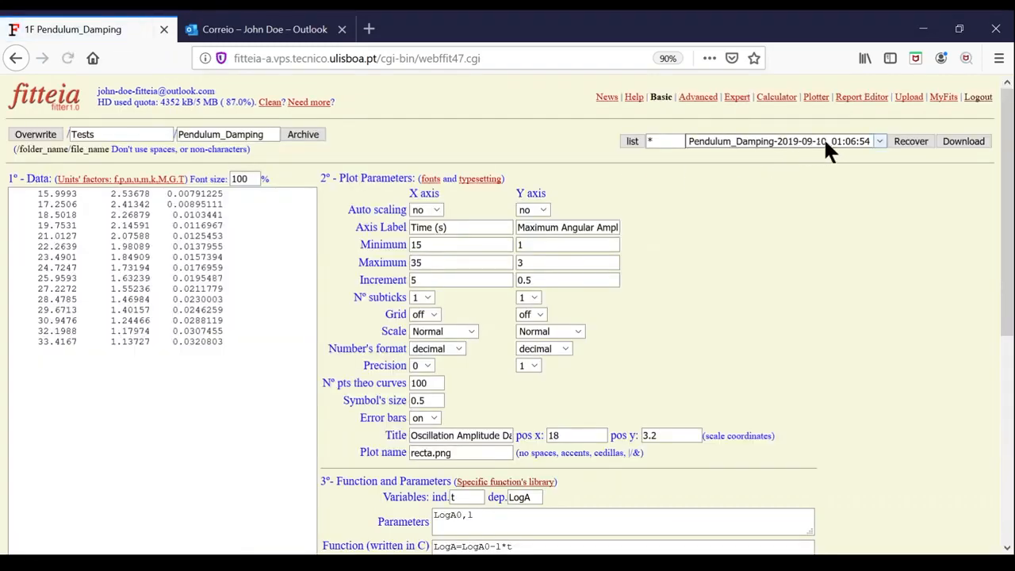
- Open the saved projects overview listing the Tests folder, then log out
left_click(899, 145)
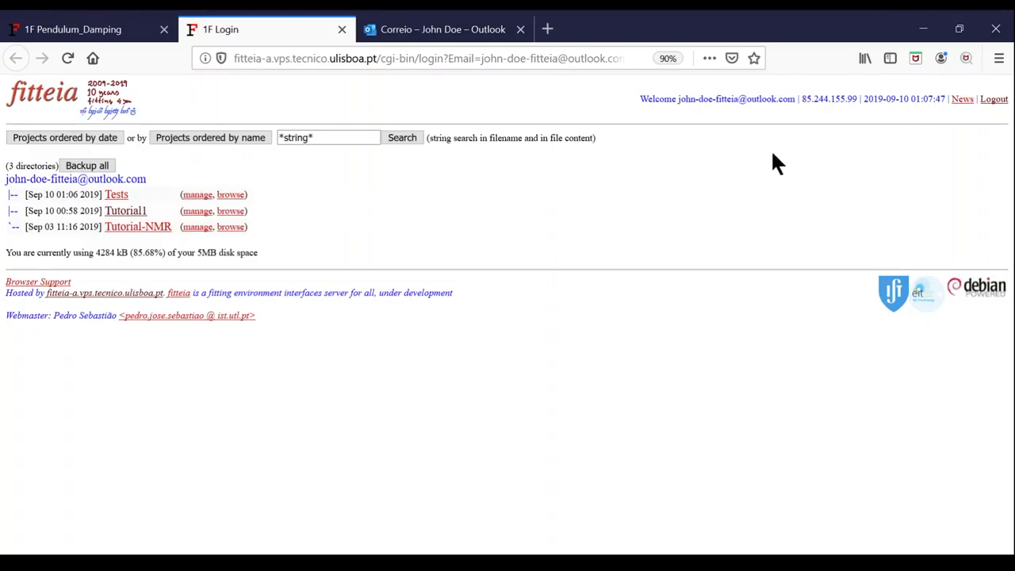
left_click(995, 101)
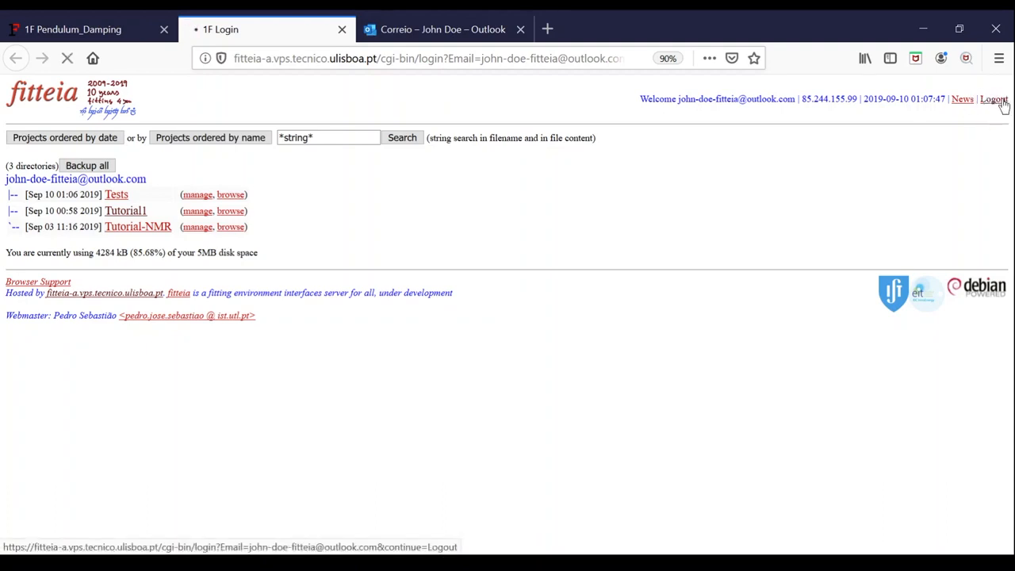